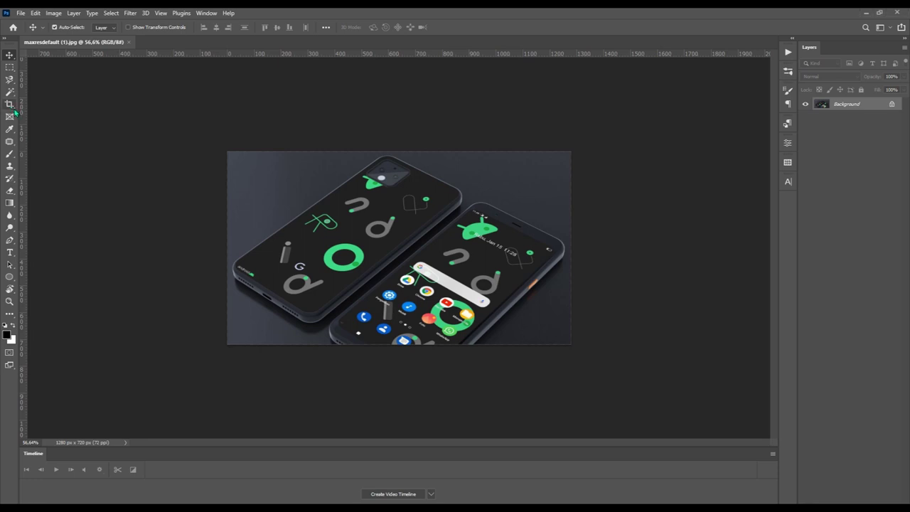
Perspective-crop the left phone to a straightened front-on view using its four corners.
left_click(10, 104)
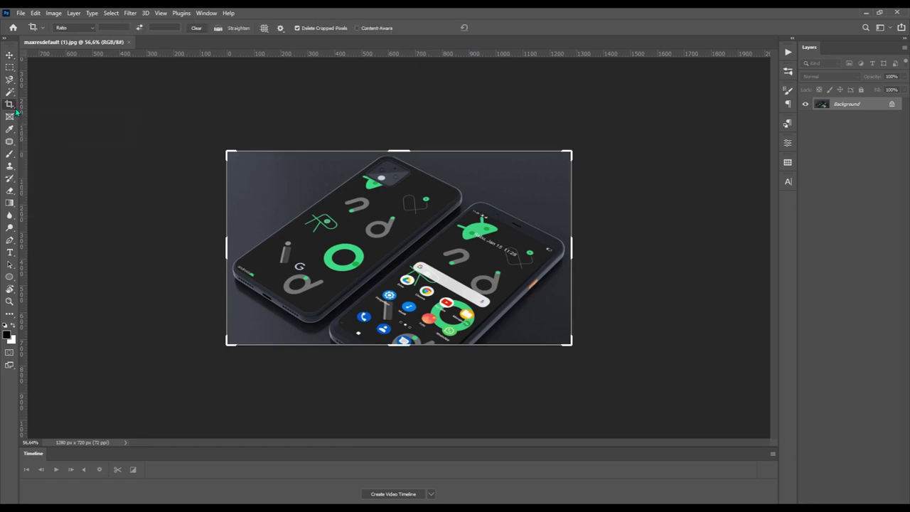
right_click(16, 110)
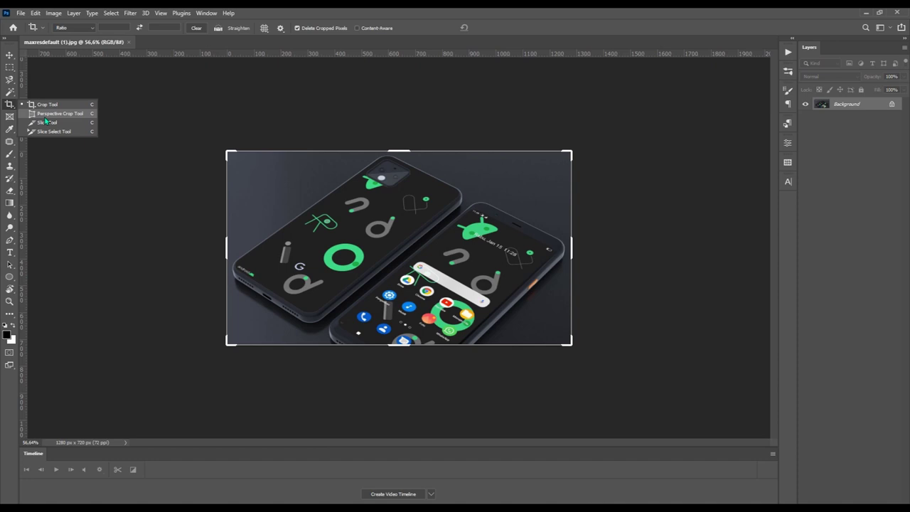
left_click(45, 115)
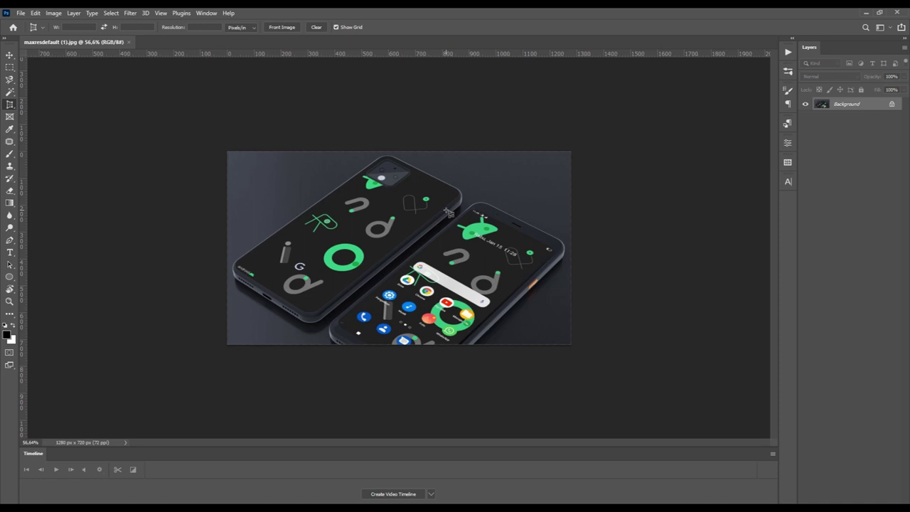
left_click(385, 155)
left_click(459, 192)
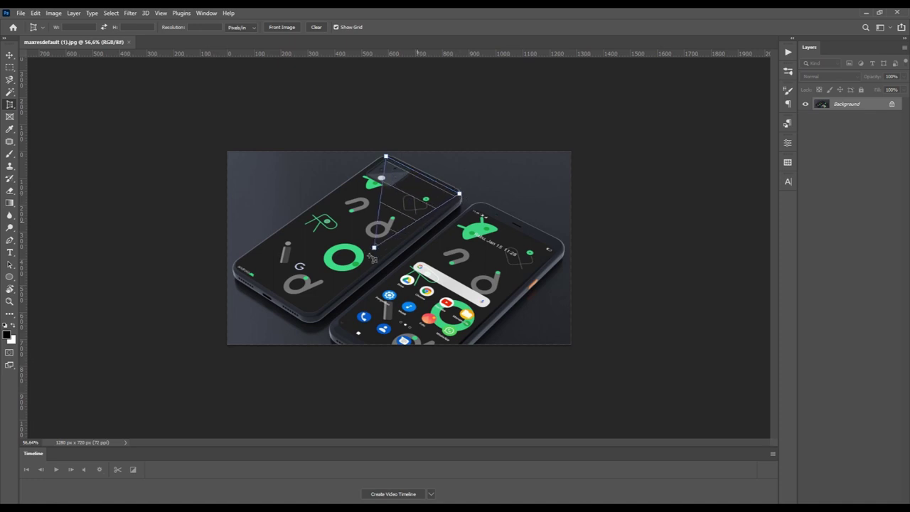
left_click(311, 313)
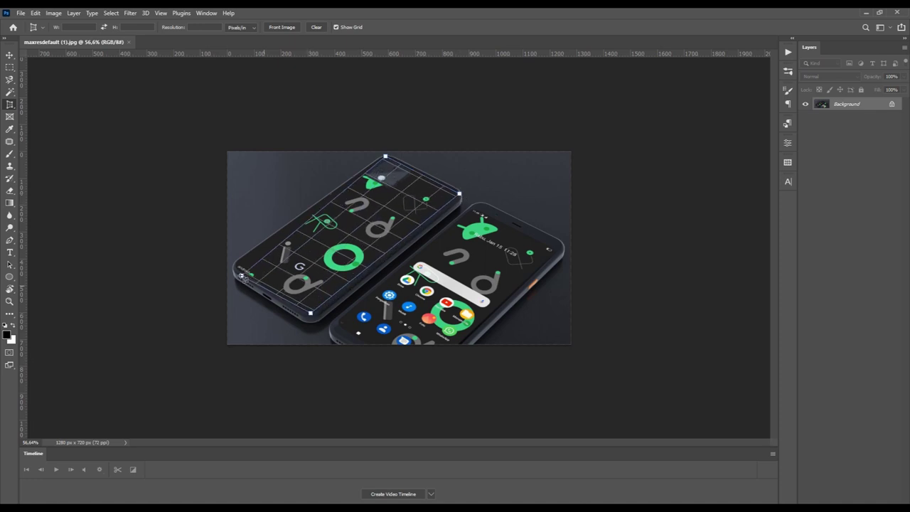
left_click(233, 264)
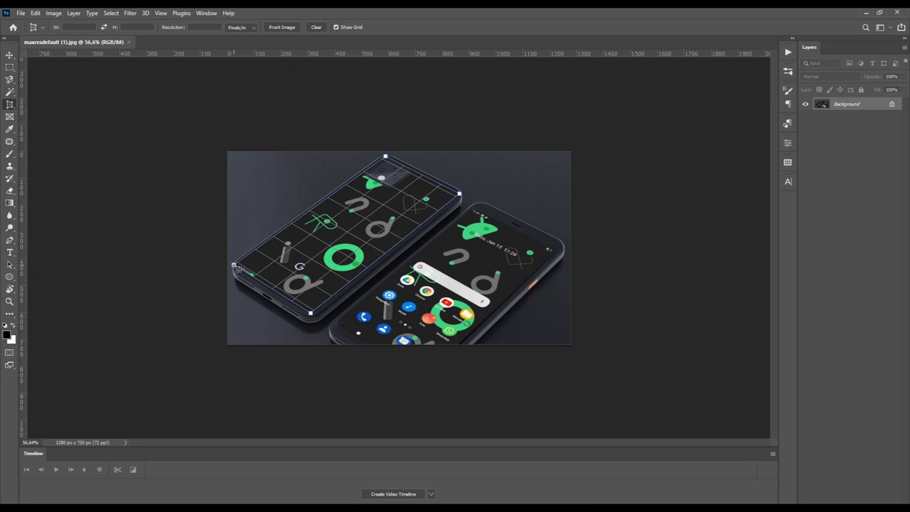
left_click(388, 29)
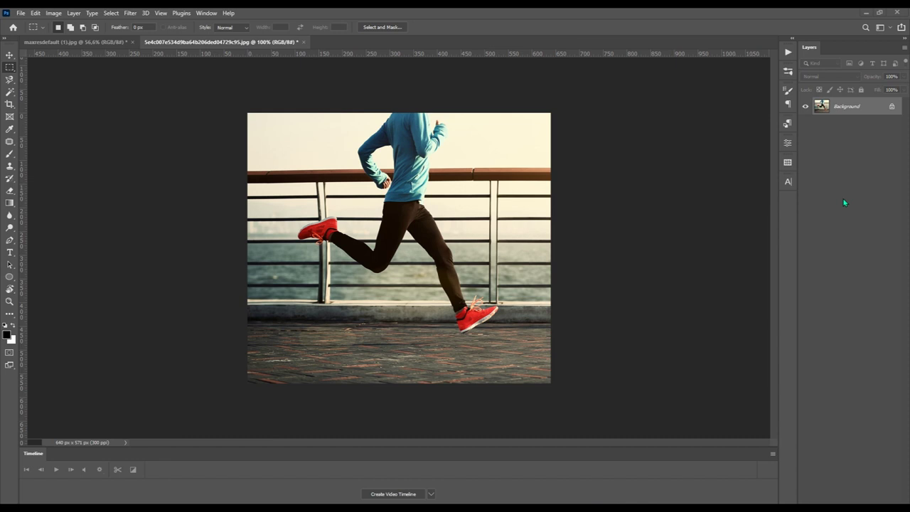
Duplicate the Background layer as Background copy.
right_click(832, 108)
left_click(845, 127)
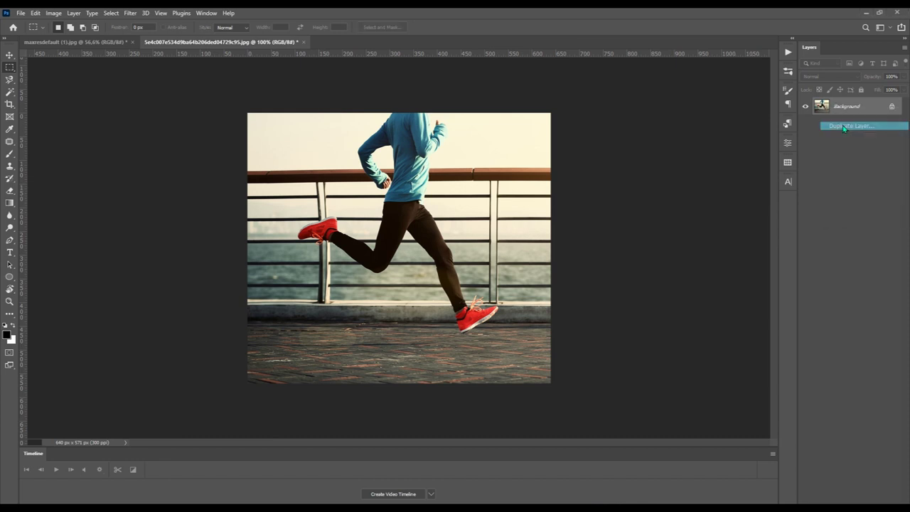
left_click(525, 155)
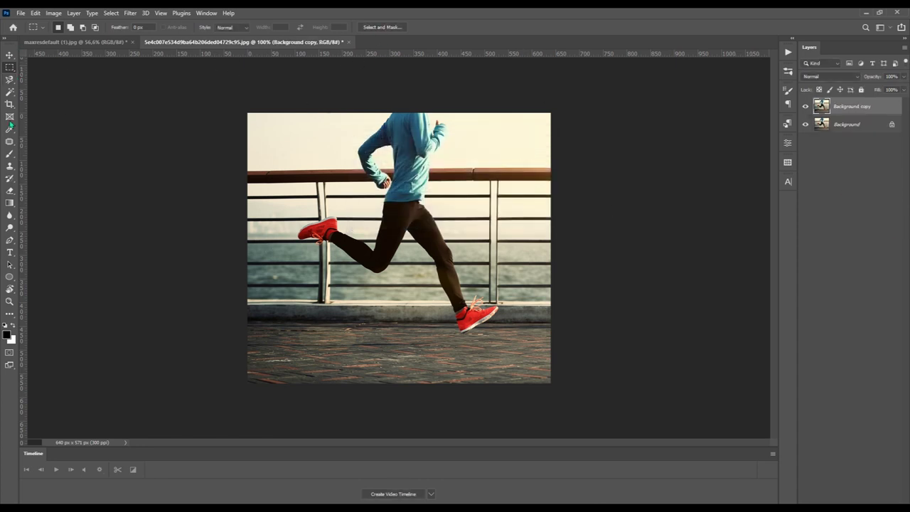
Use Quick Selection's Select Subject to select the runner's torso, legs and shoes, zooming to check.
left_click(10, 93)
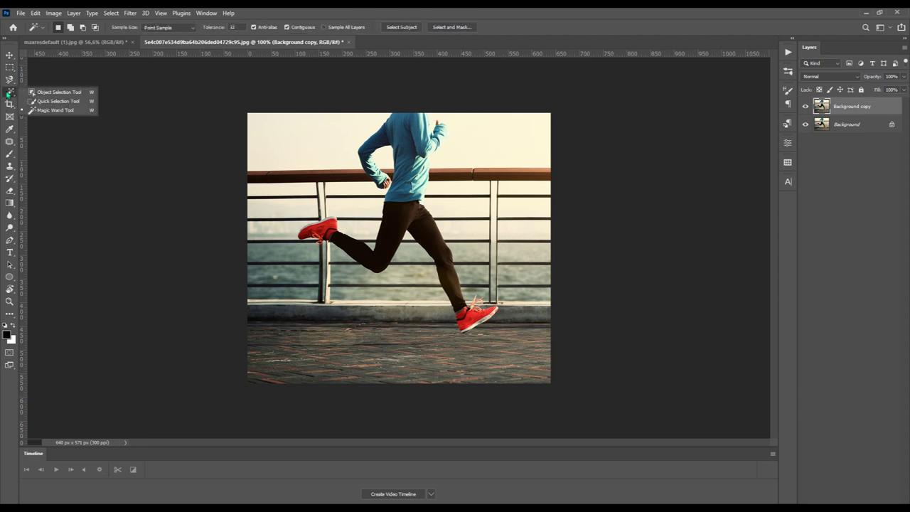
left_click(50, 102)
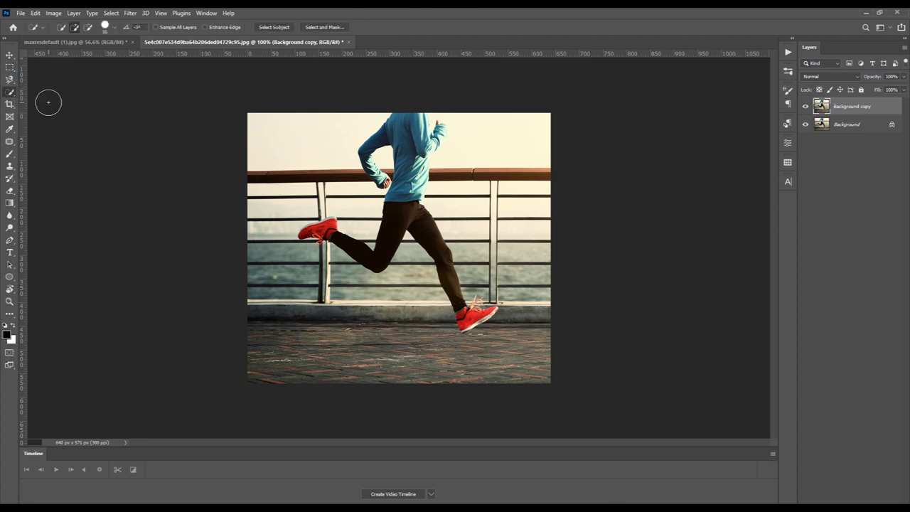
left_click(287, 28)
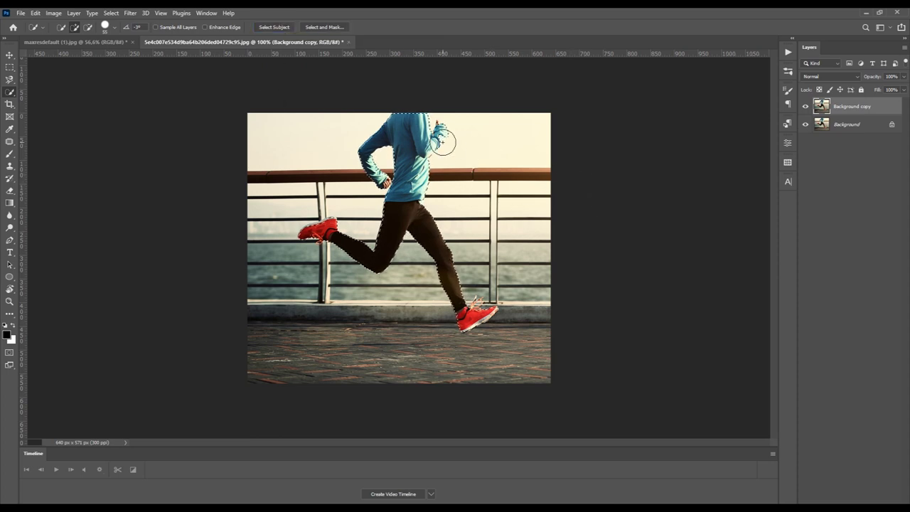
key("z")
left_click_drag(426, 129, 474, 148)
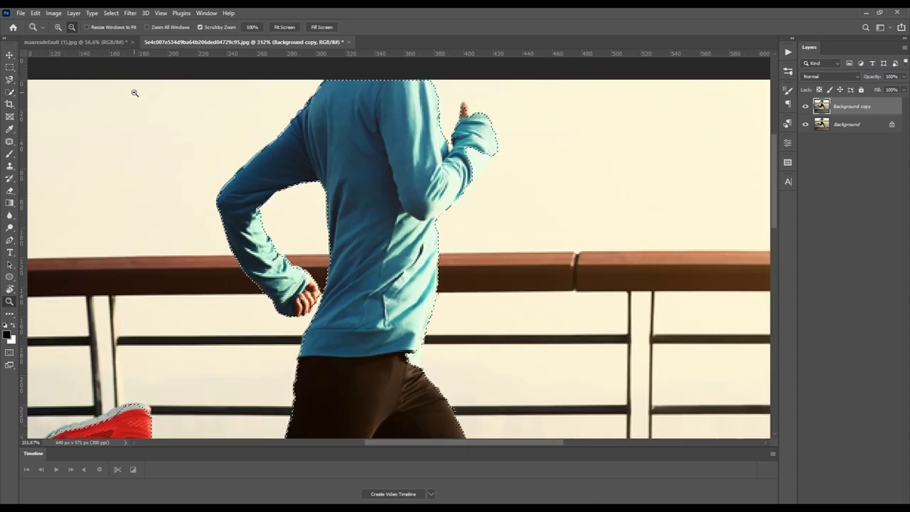
key("b")
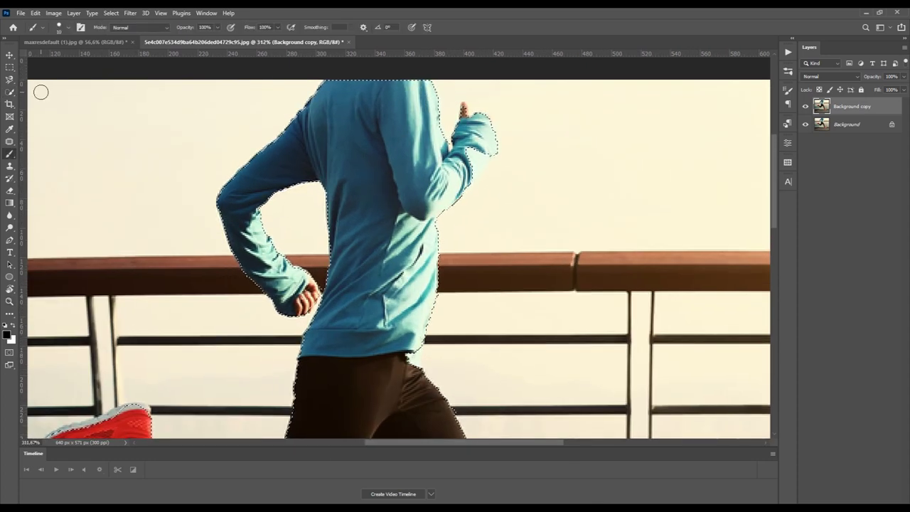
left_click(9, 166)
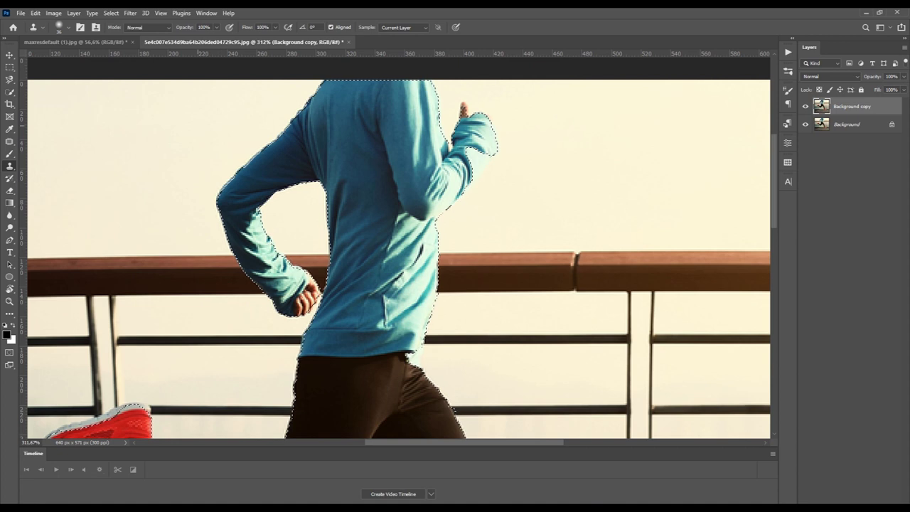
key("w")
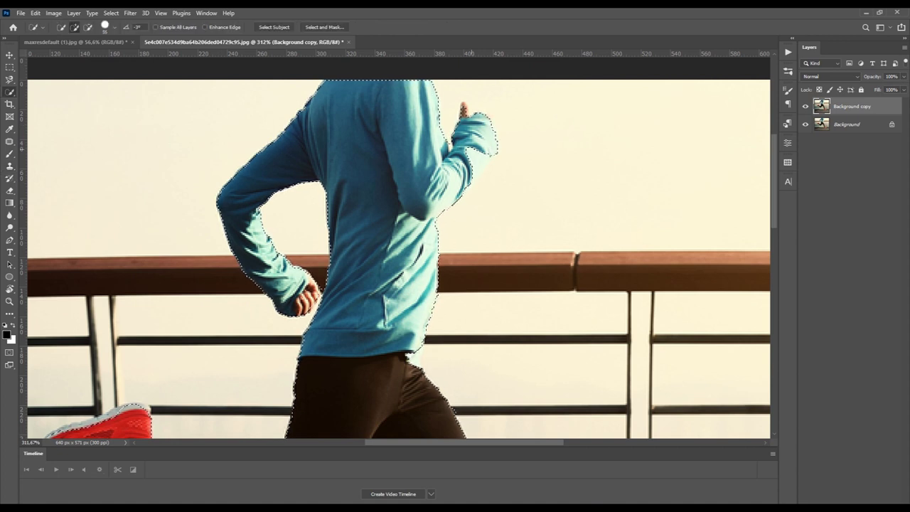
right_click(472, 150, "alt")
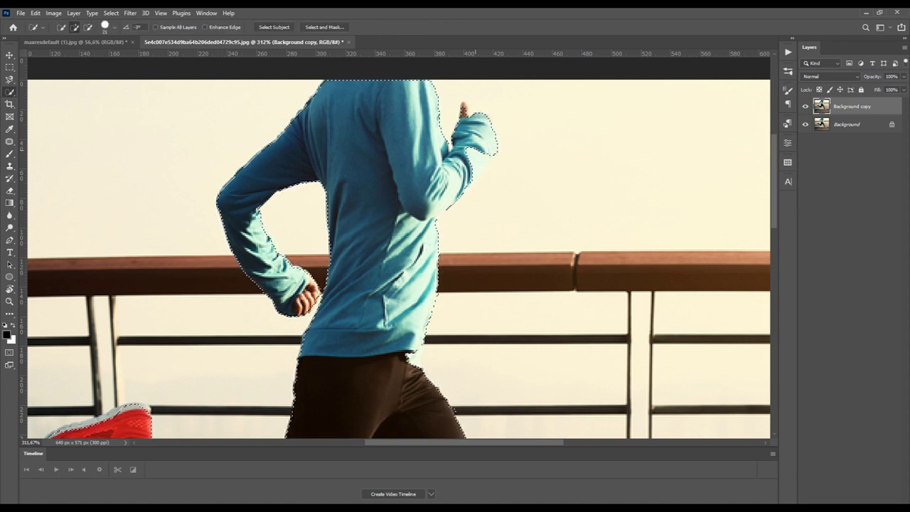
key("z")
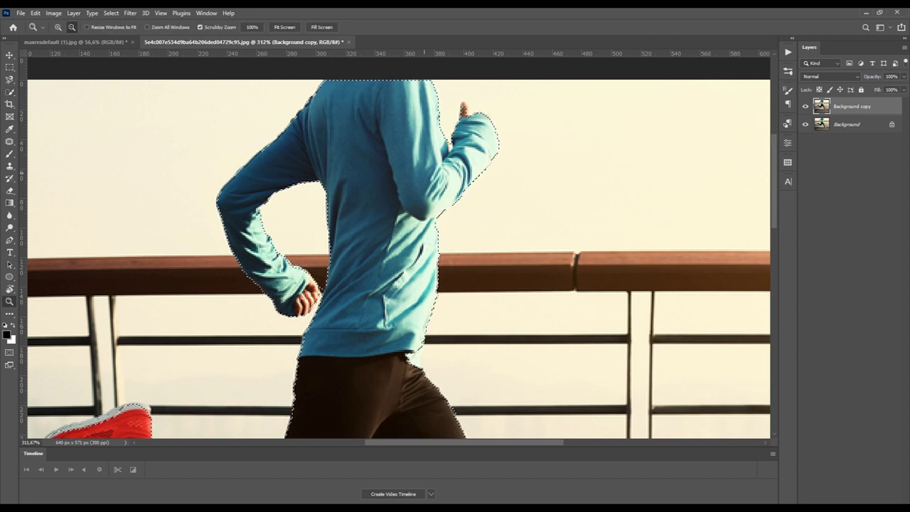
left_click_drag(408, 183, 355, 182)
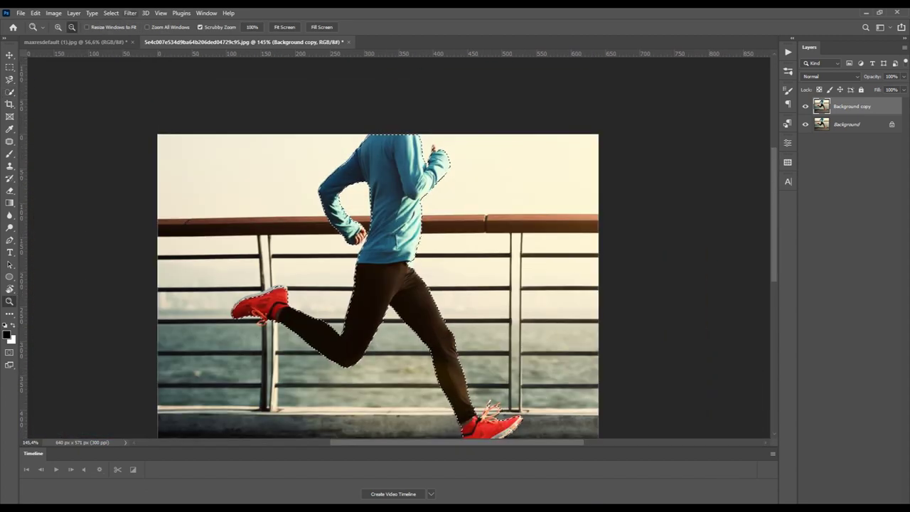
left_click(111, 13)
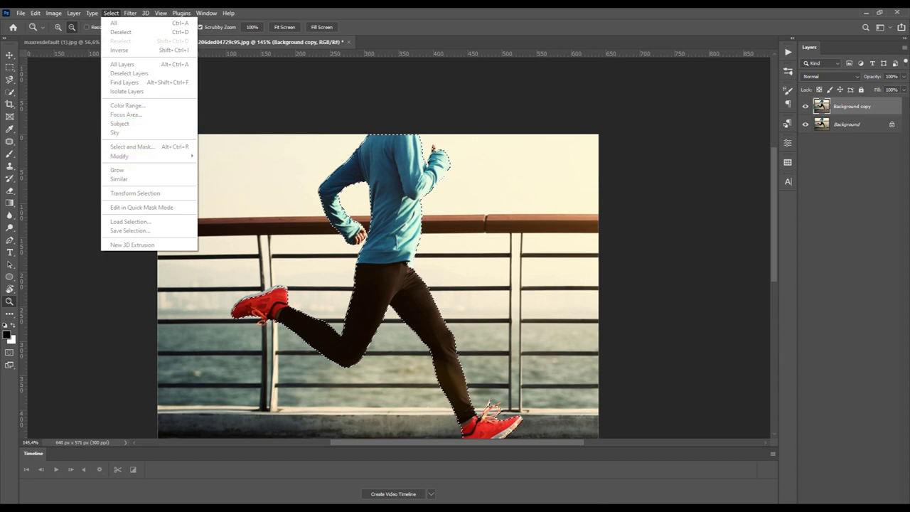
Expand the runner selection outward by 5 pixels.
left_click(220, 174)
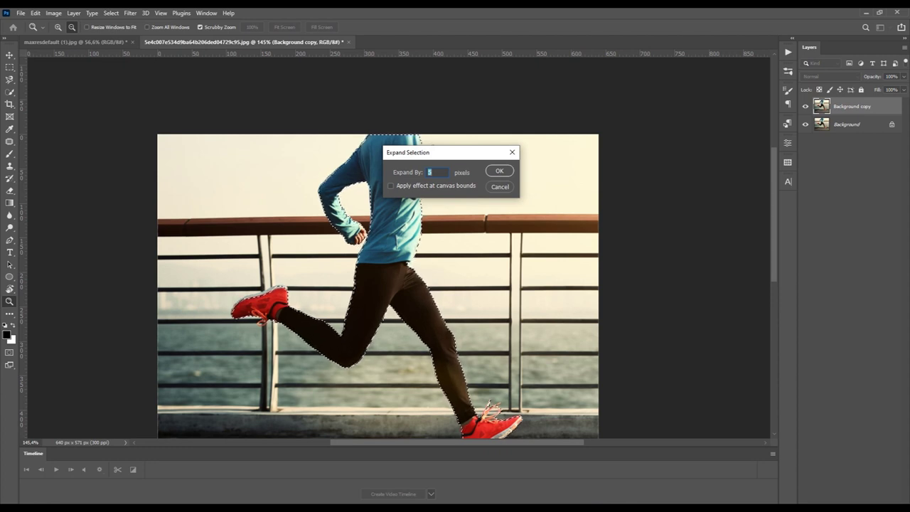
key("Return")
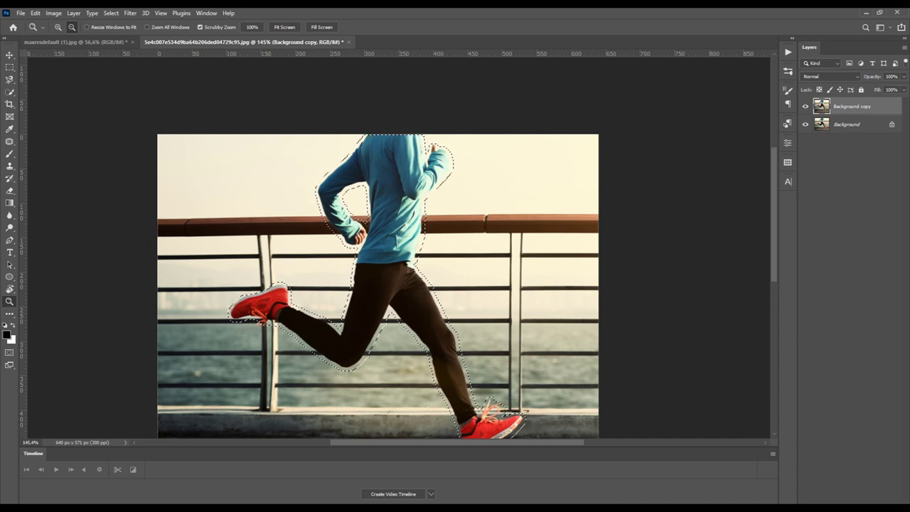
left_click(10, 92)
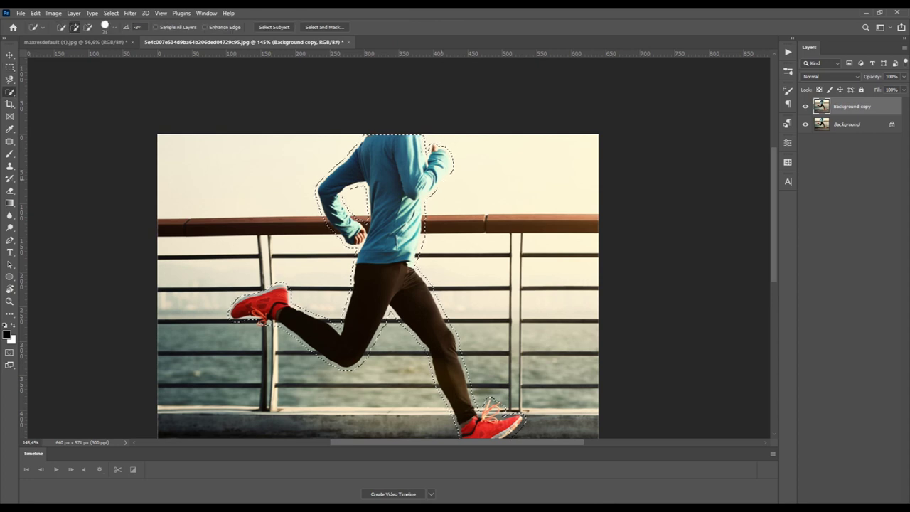
Open Content-Aware Fill for the runner selection with the sampling area set to Custom.
right_click(443, 182)
left_click(490, 312)
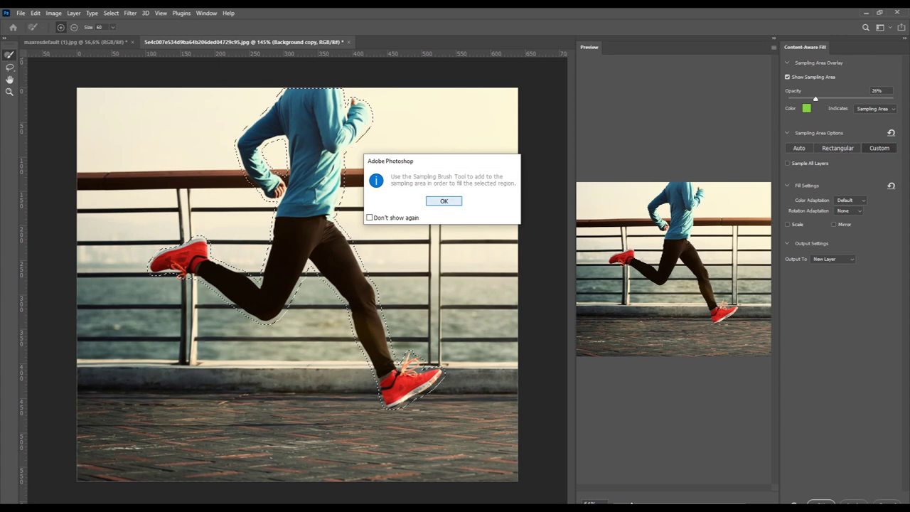
key("Return")
left_click(799, 148)
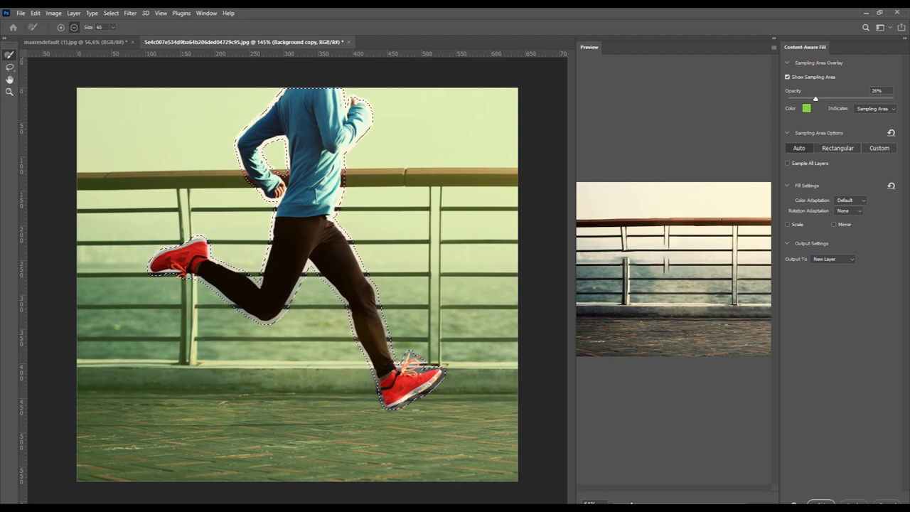
left_click(837, 148)
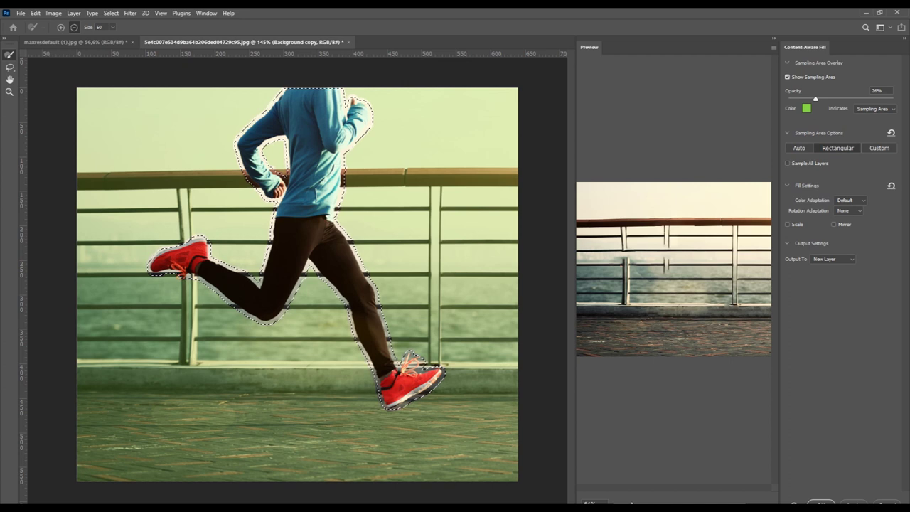
left_click(879, 147)
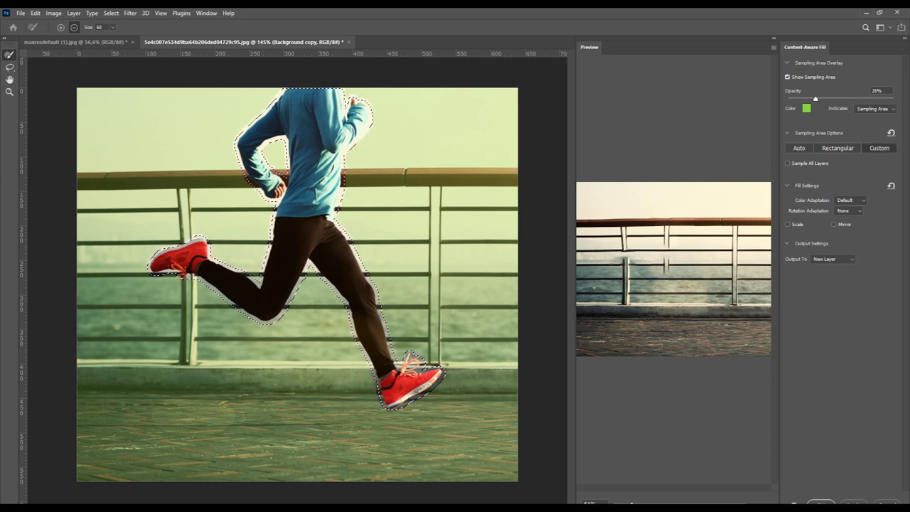
left_click(443, 201)
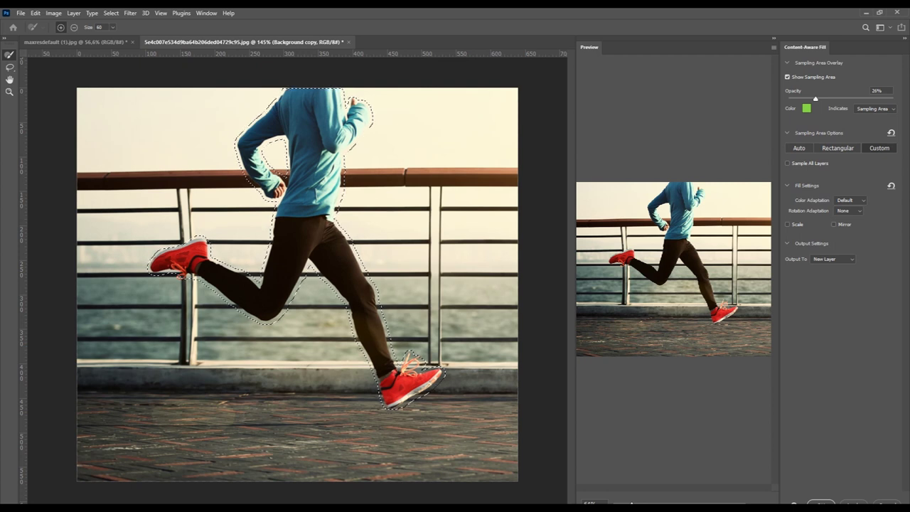
Paint the sampling area around the runner's back, head, arm, legs and both shoes.
mouse_move(369, 89)
left_mouse_down()
mouse_move(357, 200)
mouse_move(412, 339)
left_mouse_up()
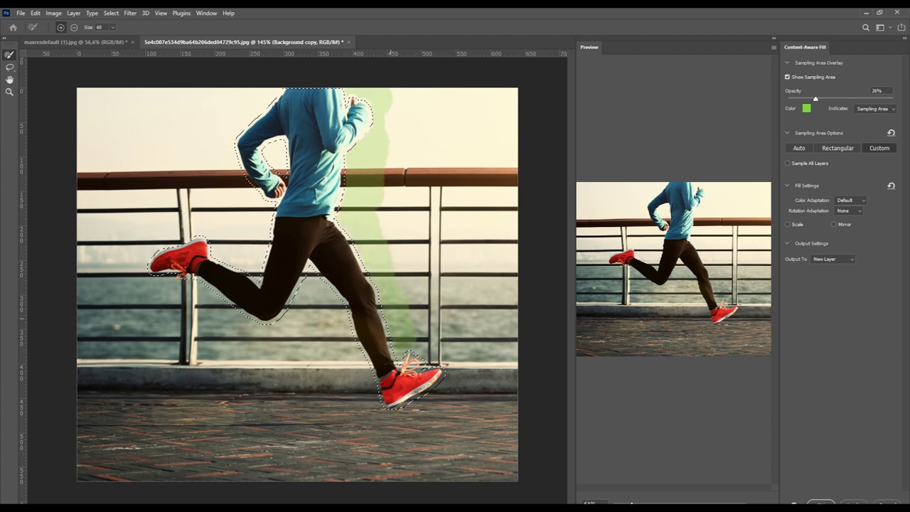
left_click_drag(437, 394, 323, 307)
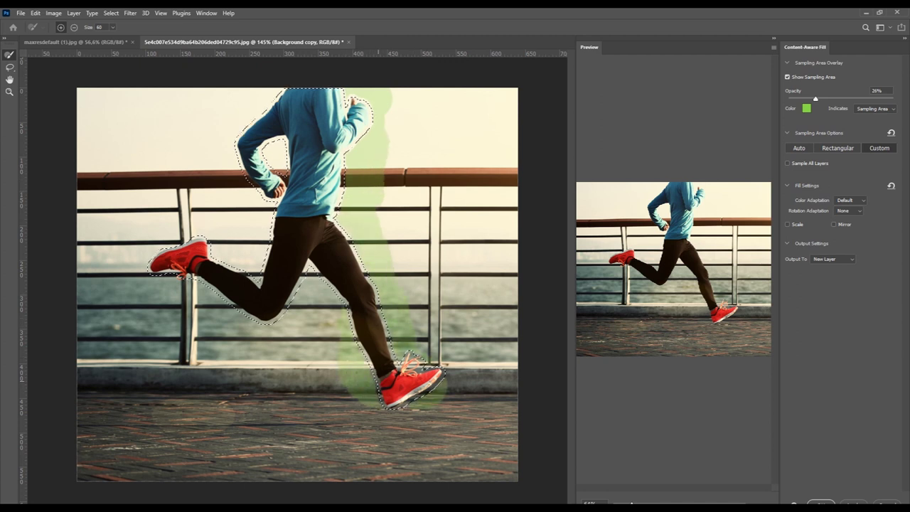
left_click_drag(292, 338, 226, 106)
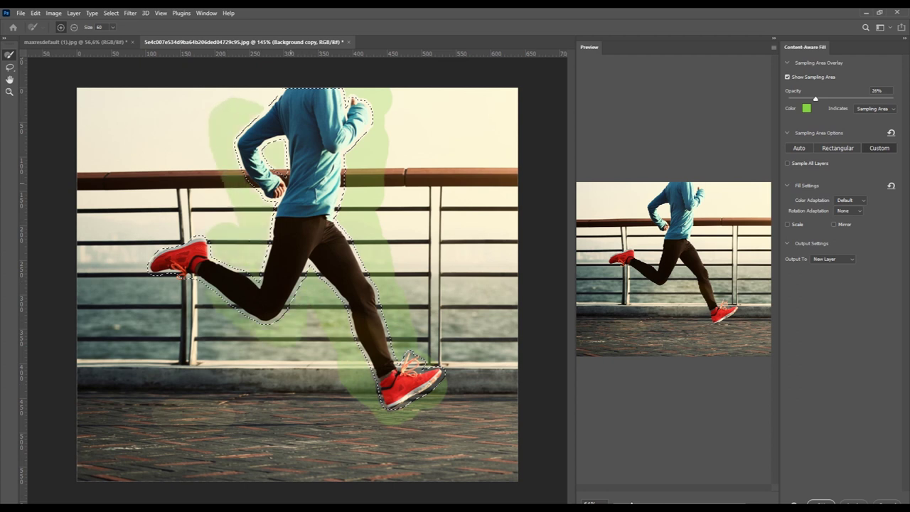
left_click_drag(273, 152, 235, 96)
left_click_drag(204, 232, 213, 319)
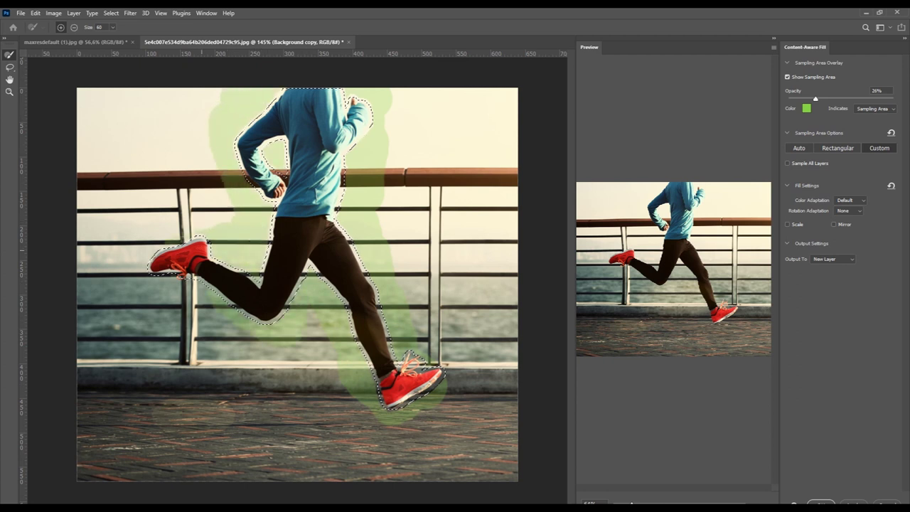
mouse_move(187, 213)
left_mouse_down()
mouse_move(160, 194)
mouse_move(167, 178)
mouse_move(220, 221)
mouse_move(202, 158)
left_mouse_up()
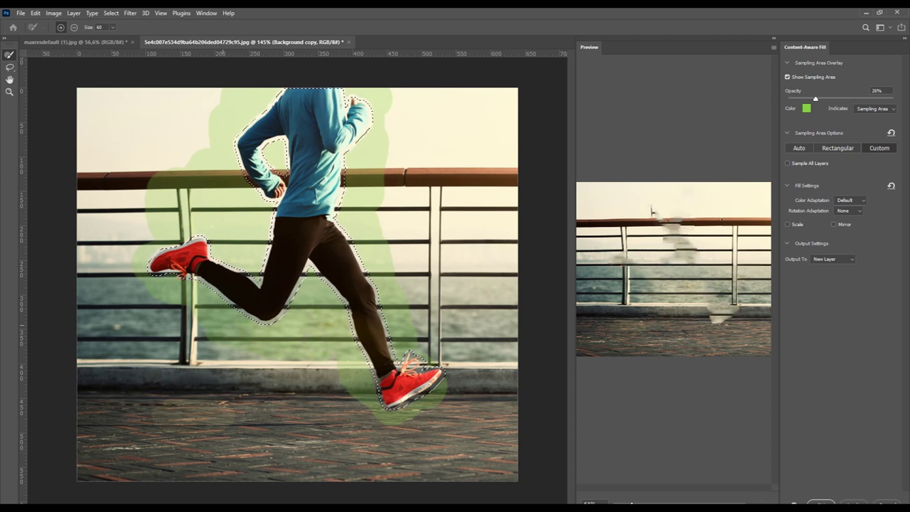
Extend sampling across the top railing and pavement, then apply the fill to a new layer.
mouse_move(384, 209)
left_mouse_down()
mouse_move(390, 260)
mouse_move(402, 148)
left_mouse_up()
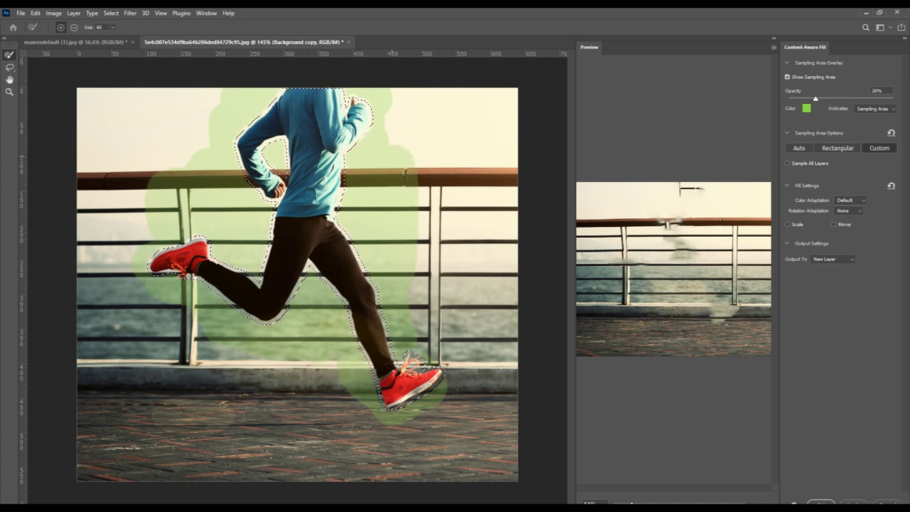
left_click_drag(160, 179, 96, 180)
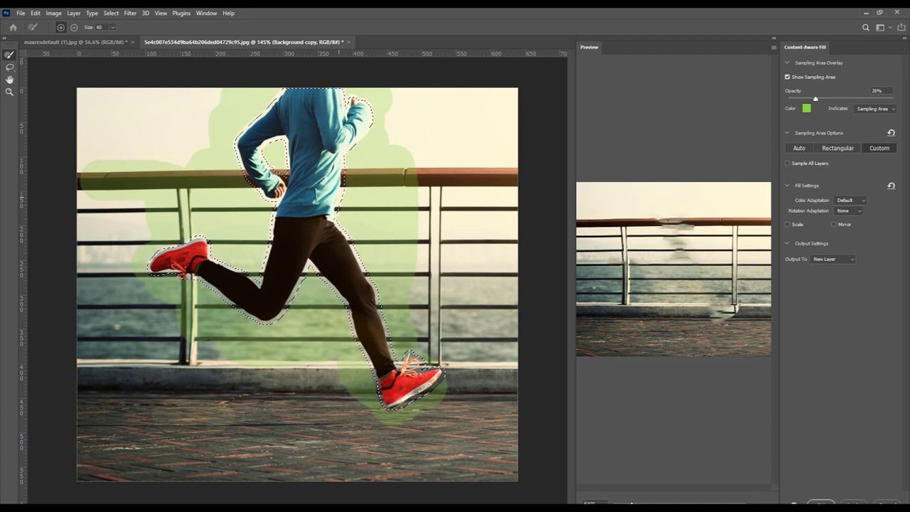
left_click_drag(402, 96, 403, 142)
left_click_drag(219, 103, 213, 91)
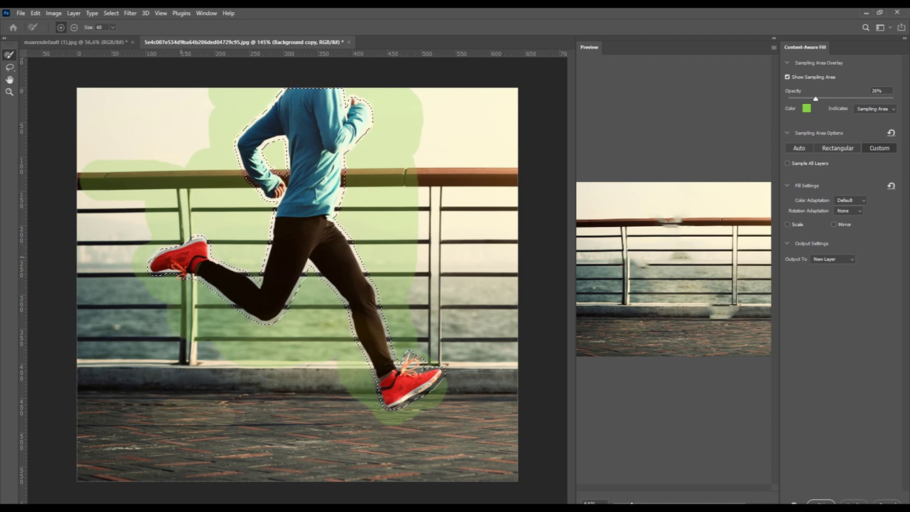
mouse_move(446, 376)
left_mouse_down()
mouse_move(456, 391)
mouse_move(491, 387)
left_mouse_up()
left_click_drag(355, 366, 320, 398)
left_click_drag(426, 412, 292, 427)
left_click_drag(496, 370, 516, 378)
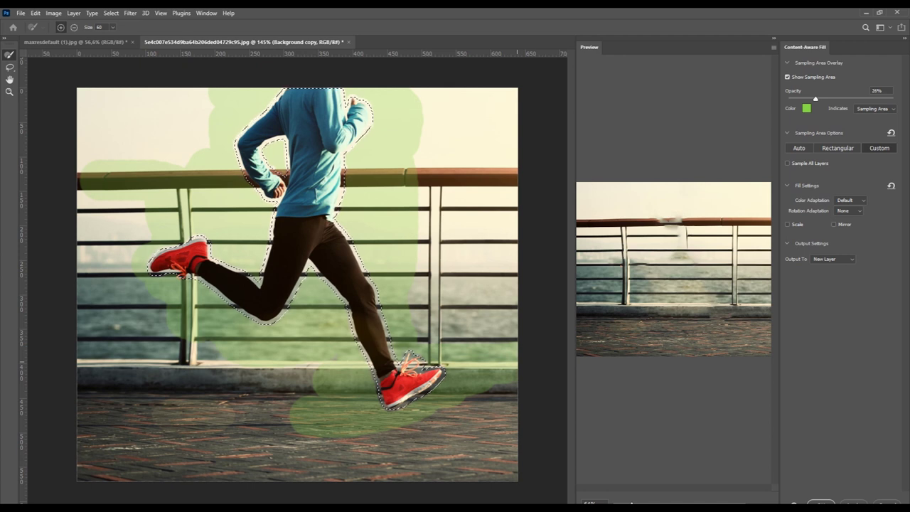
key("Return")
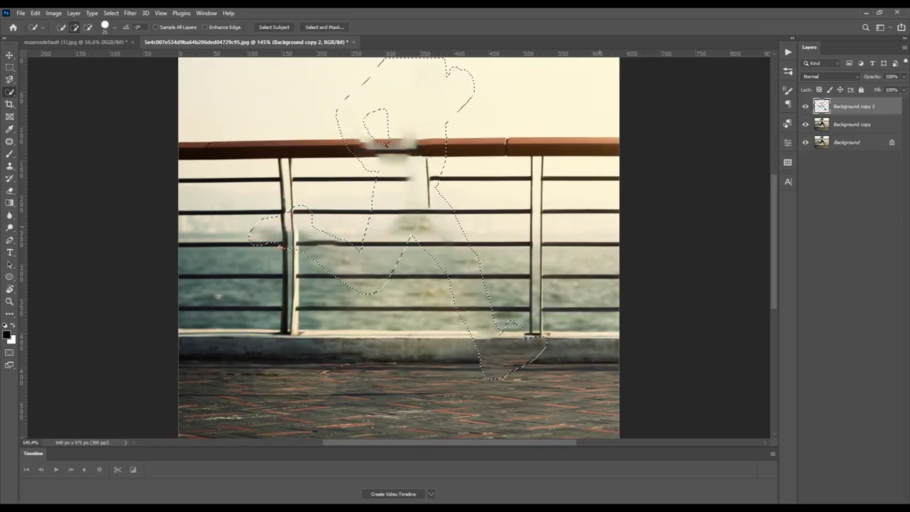
Deselect, then merge Background copy into Background copy 2.
key("ctrl+d")
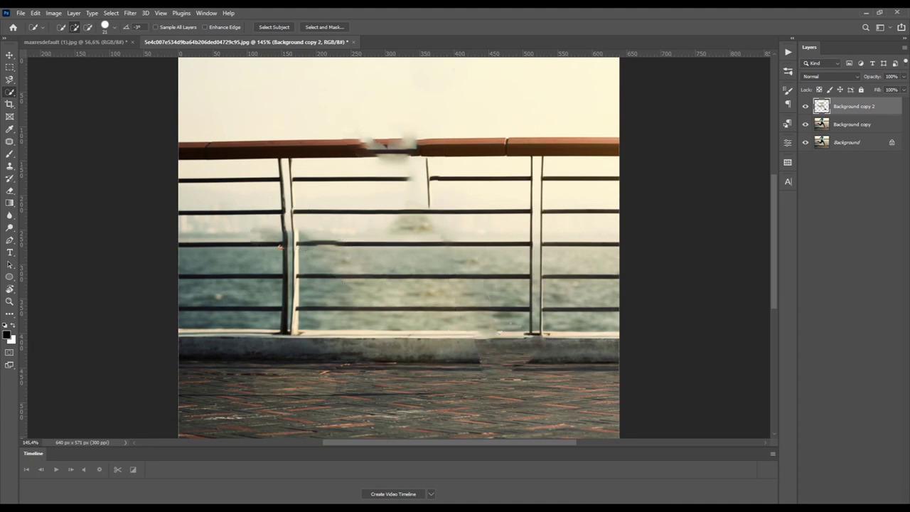
key("m")
left_click_drag(299, 134, 378, 164)
key("ctrl+d")
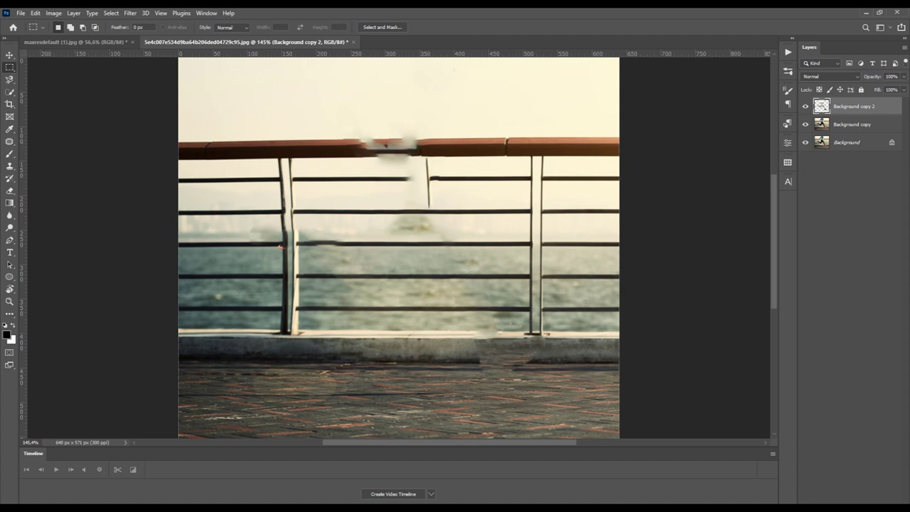
key("alt+shift+bracketleft")
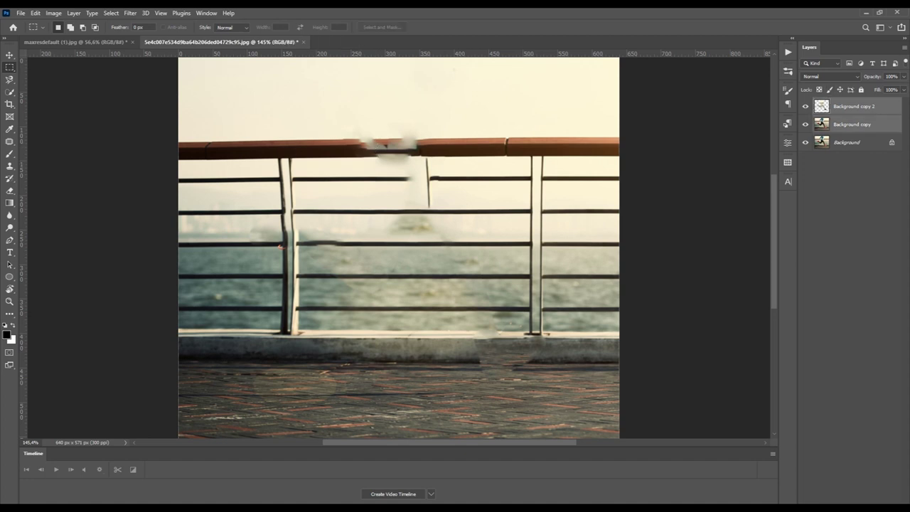
key("ctrl+e")
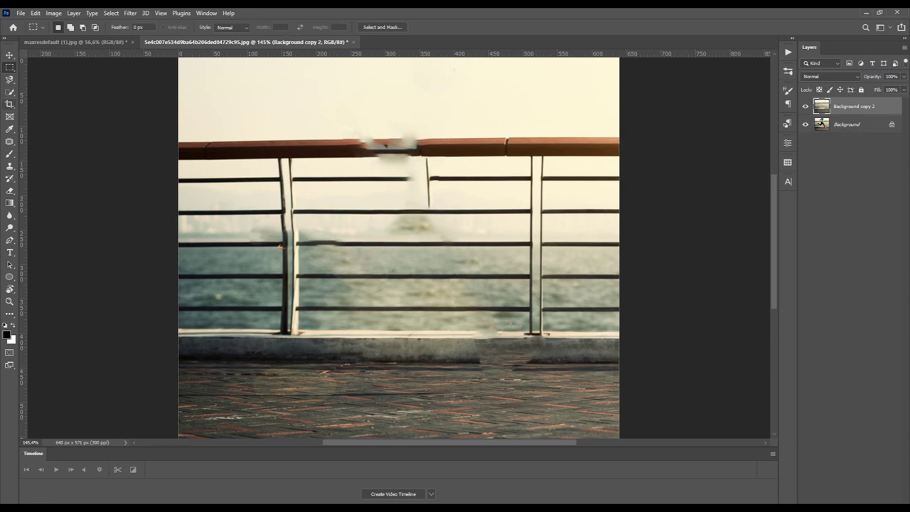
Copy an intact handrail section to Layer 1, then move and stretch it across the smudged gap.
left_click_drag(296, 164, 362, 132)
key("ctrl+j")
key("ctrl+t")
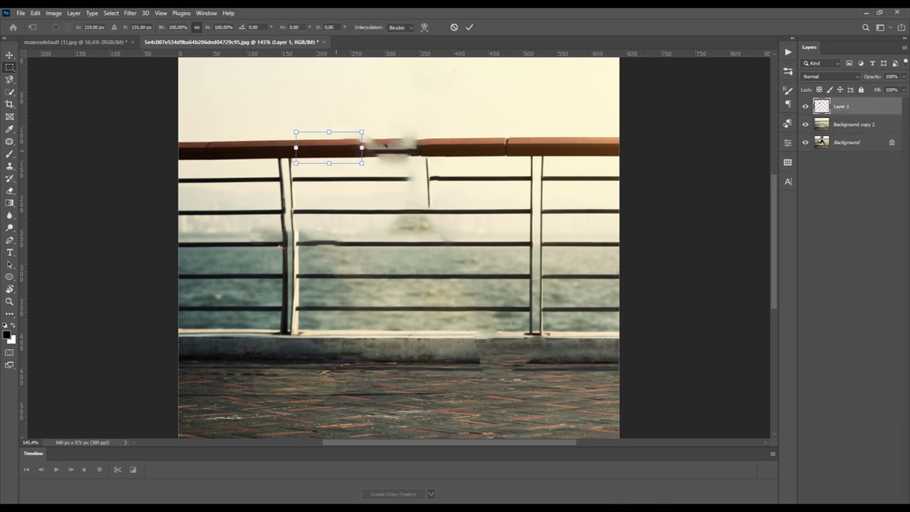
mouse_move(331, 148)
left_mouse_down()
mouse_move(395, 148)
mouse_move(385, 144)
left_mouse_up()
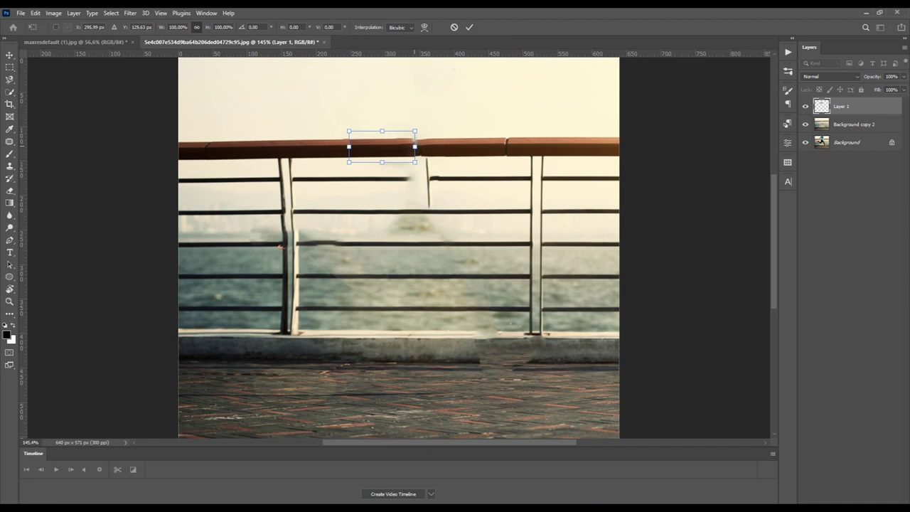
left_click_drag(415, 146, 507, 147)
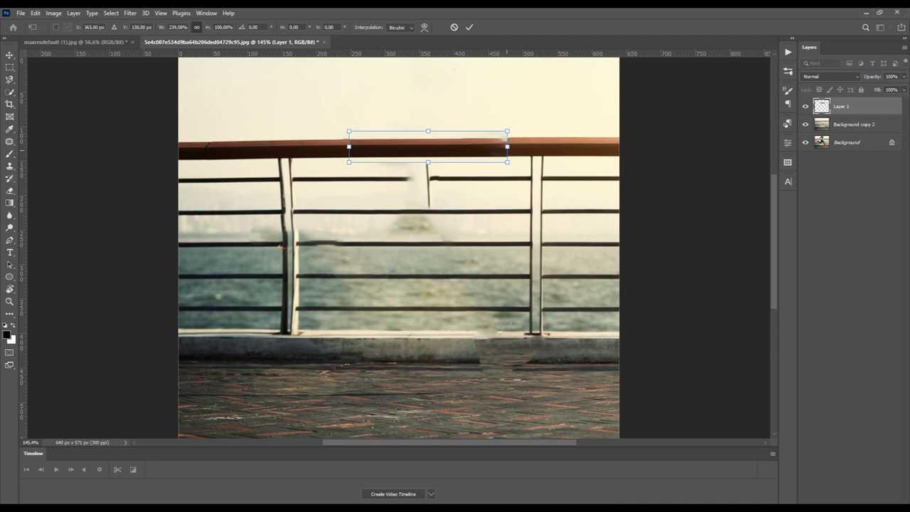
key("Return")
Soften the handrail patch's right edge with a soft Eraser brush.
key("3")
key("e")
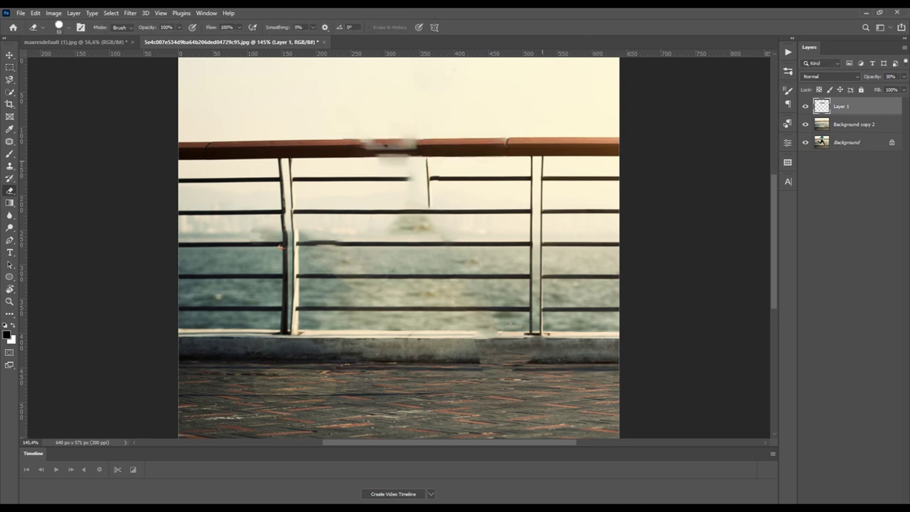
key("ctrl+z")
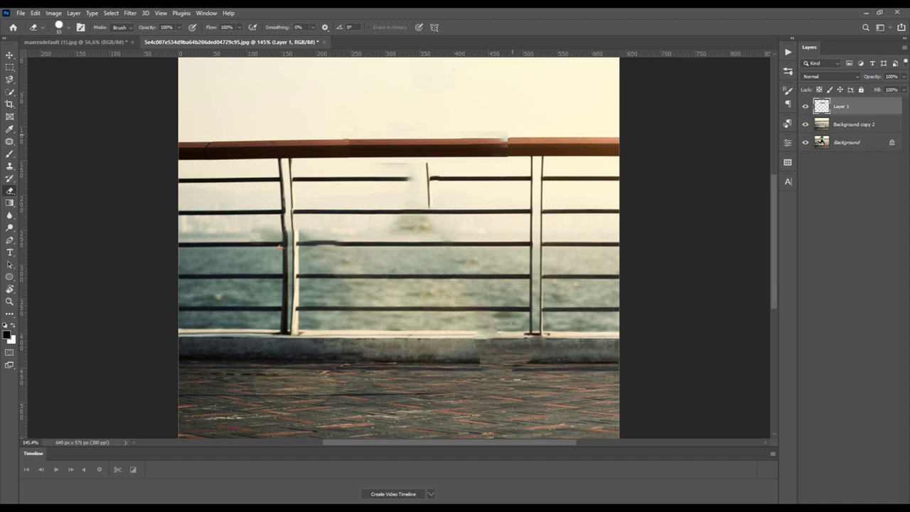
mouse_move(515, 138)
left_mouse_down()
mouse_move(482, 139)
mouse_move(494, 156)
left_mouse_up()
right_click(363, 153)
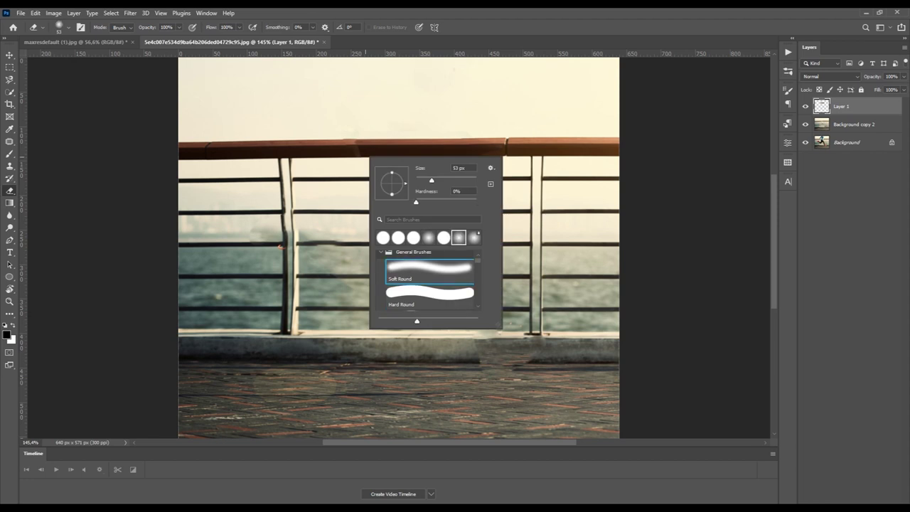
key("Escape")
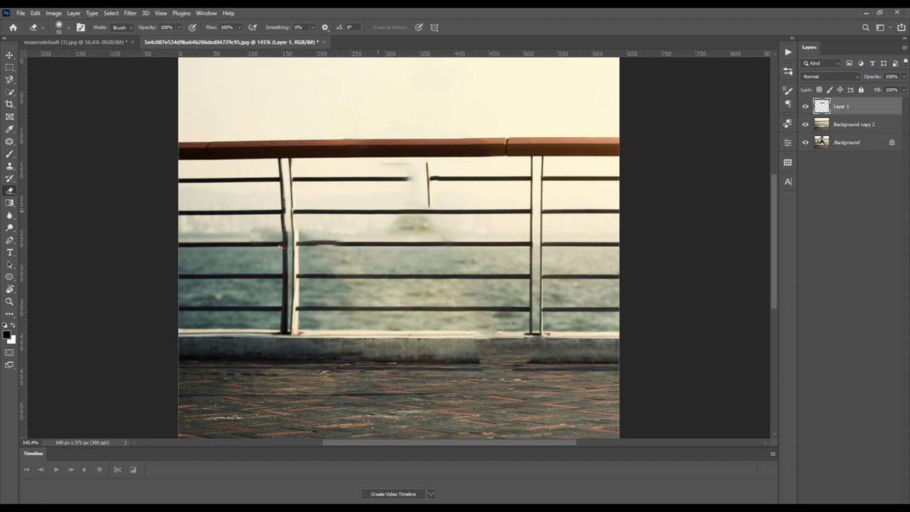
Copy a clean lower rail bar section below Layer 1 and move it over the broken bar.
key("m")
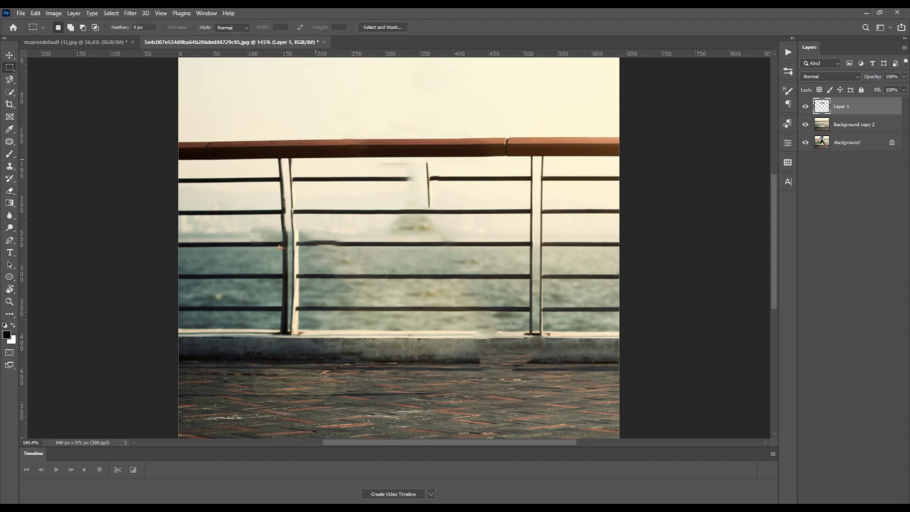
left_click_drag(310, 159, 365, 207)
key("ctrl+j")
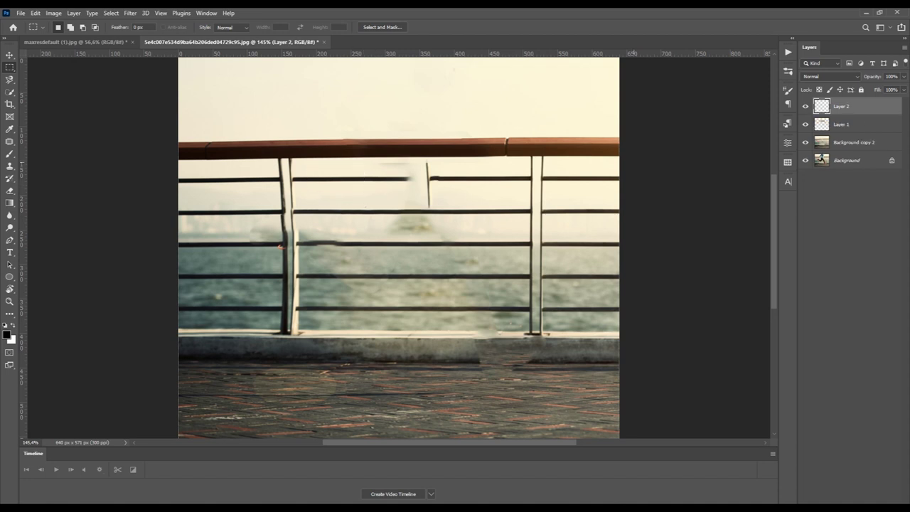
key("ctrl+bracketleft")
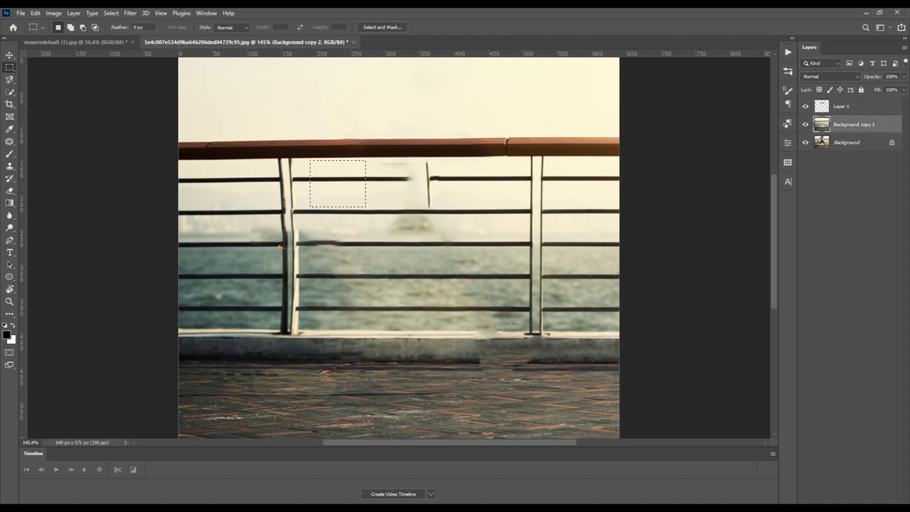
key("ctrl+t")
mouse_move(337, 177)
left_mouse_down()
mouse_move(449, 180)
mouse_move(428, 175)
left_mouse_up()
key("Down")
key("Down")
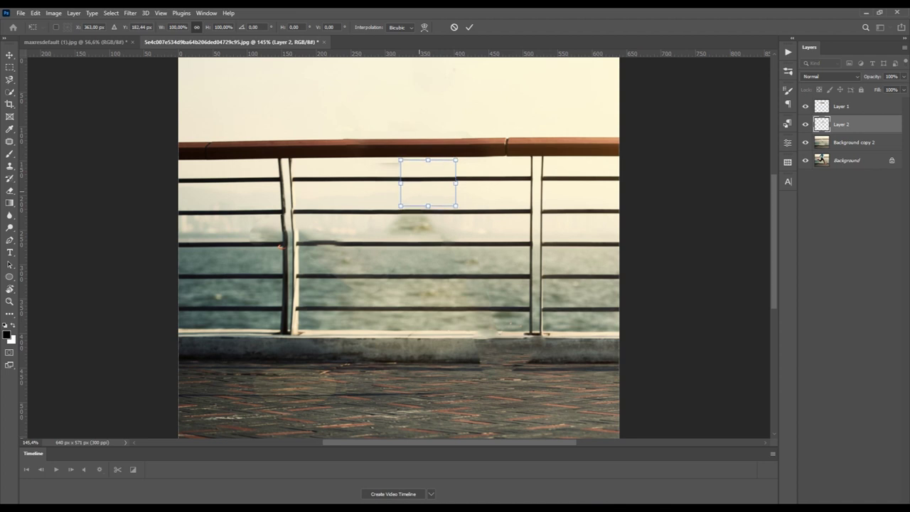
key("Return")
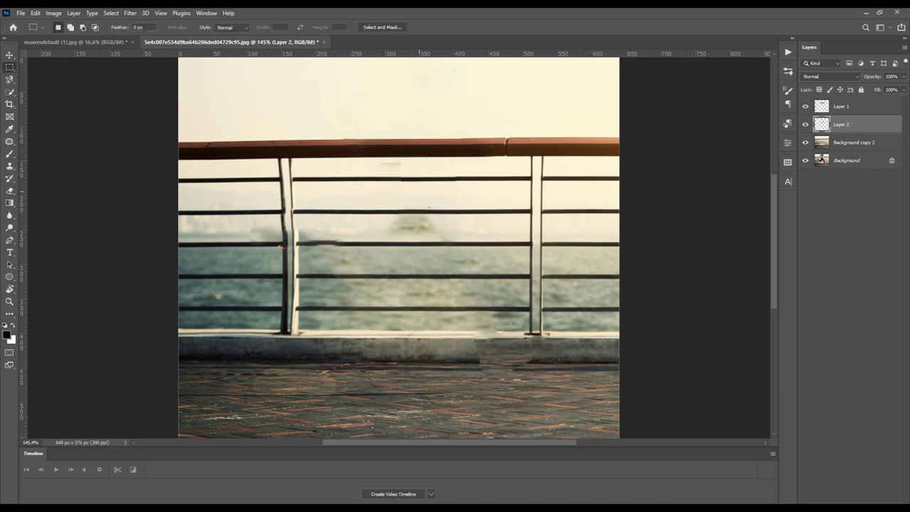
Nudge the rail patch up and compare its fit using undo and redo.
key("v")
key("Up")
key("ctrl+z")
key("ctrl+shift+z")
key("ctrl+z")
key("ctrl+shift+z")
key("ctrl+z")
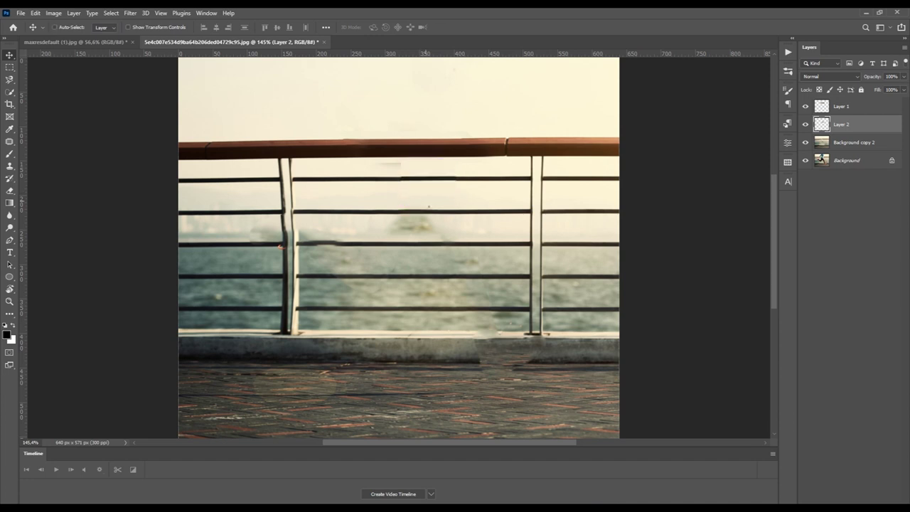
key("ctrl+shift+z")
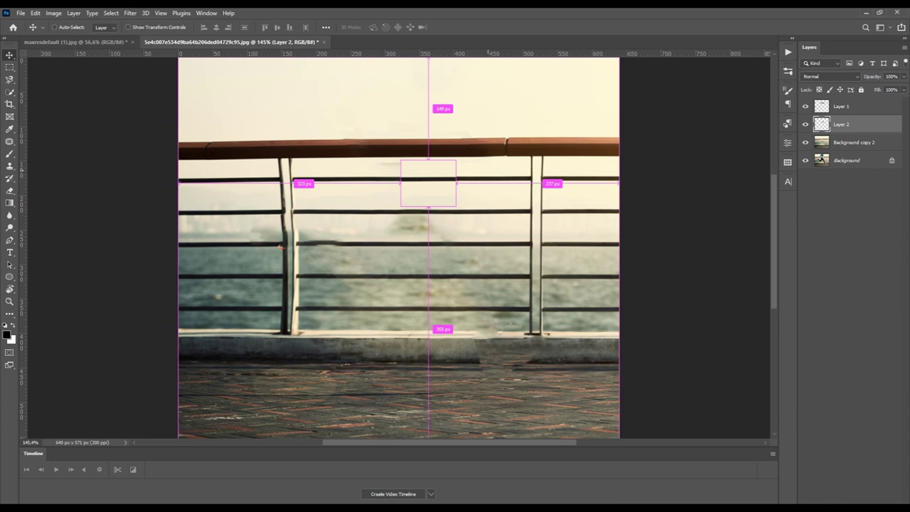
Zoom in and fine-align the rail patch so the bars continue across the gap.
key("z")
left_click_drag(453, 158, 511, 158)
key("ctrl+t")
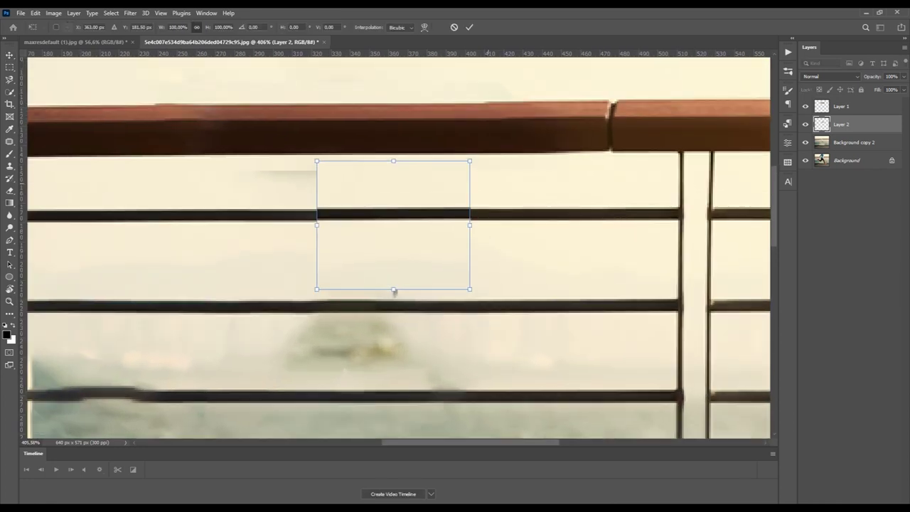
key("Return")
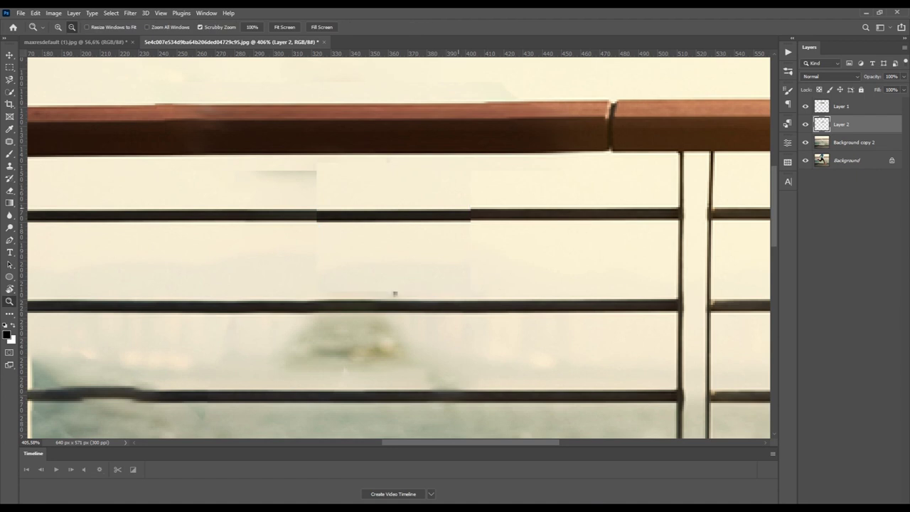
key("v")
left_click_drag(425, 199, 427, 198)
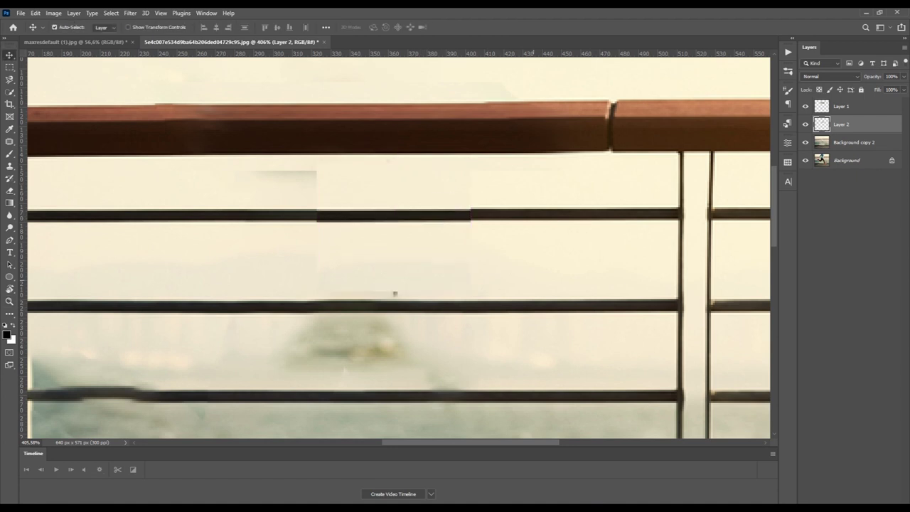
Try an eraser stroke on the Layer 2 patch, undo it, and zoom back out.
key("alt+bracketleft")
key("e")
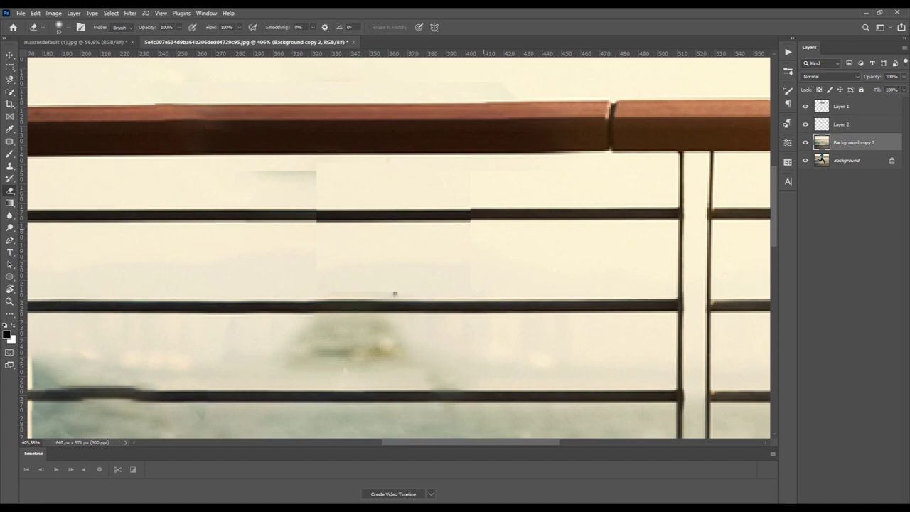
key("alt+bracketright")
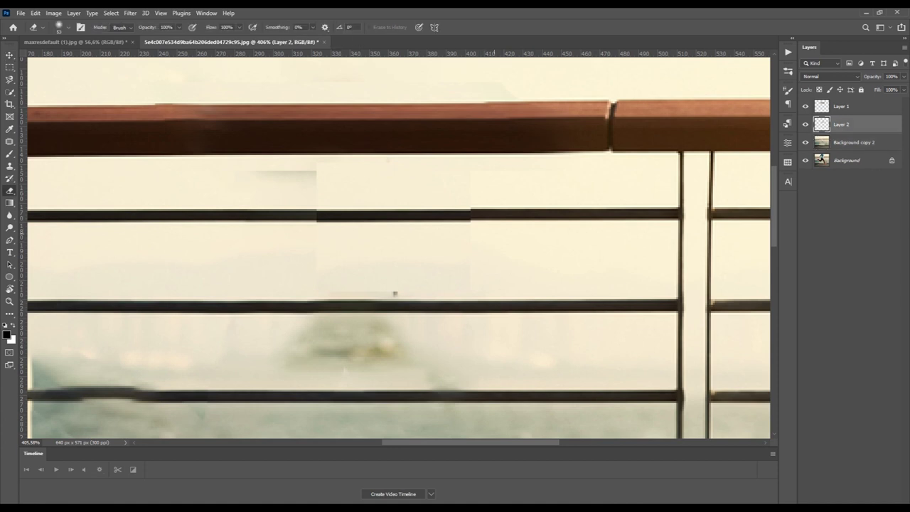
left_click(395, 293, "shift")
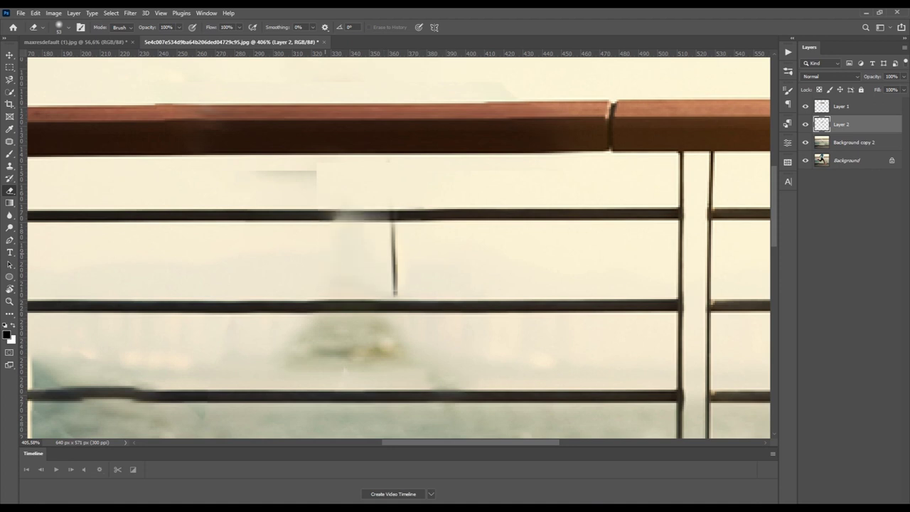
key("ctrl+z")
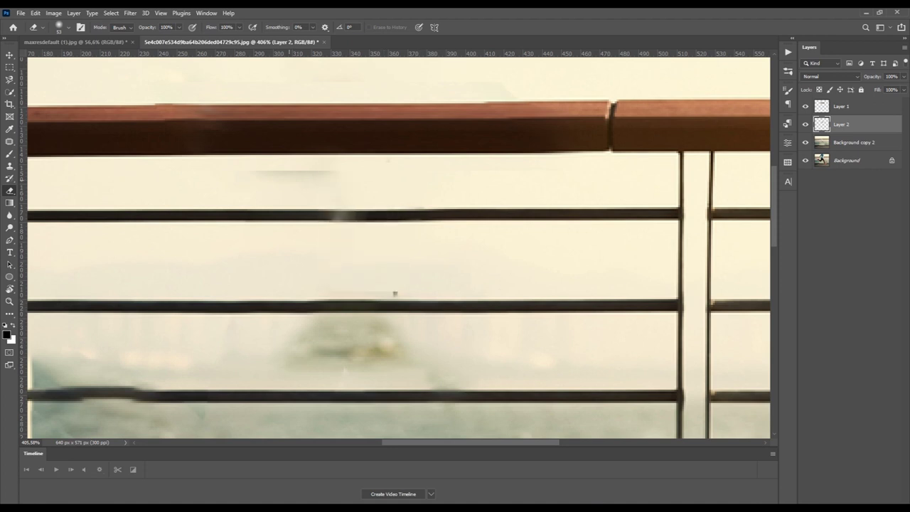
key("z")
left_click_drag(394, 293, 334, 293)
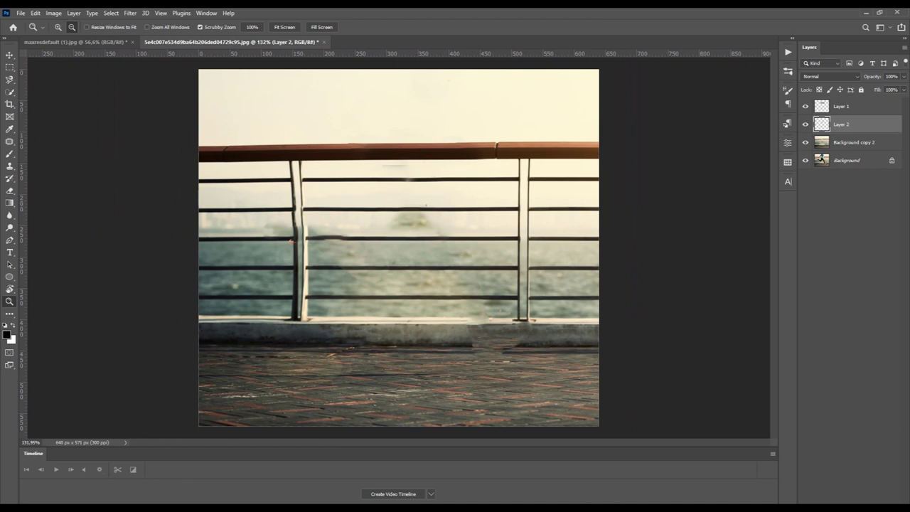
Merge the patch layers into Background copy 2 and merge Layer 2 with Layer 1.
key("alt+shift+bracketleft")
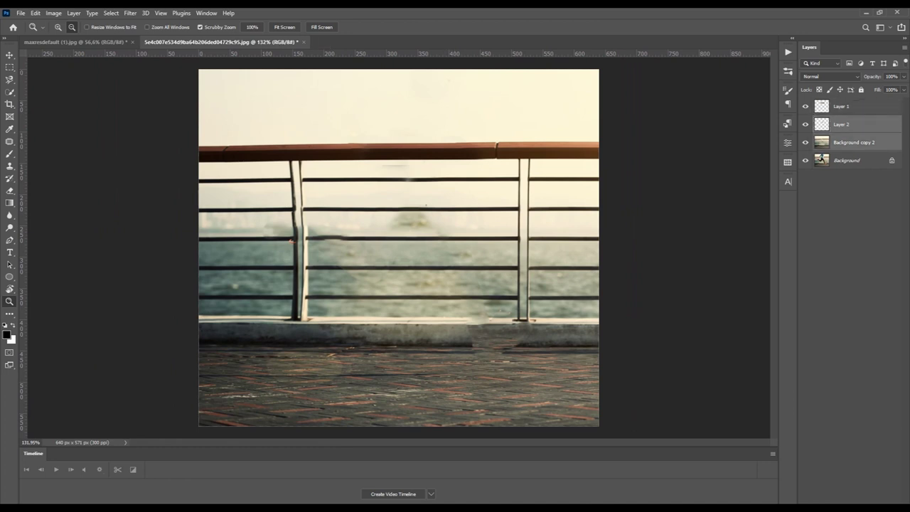
key("ctrl+e")
key("alt+bracketleft")
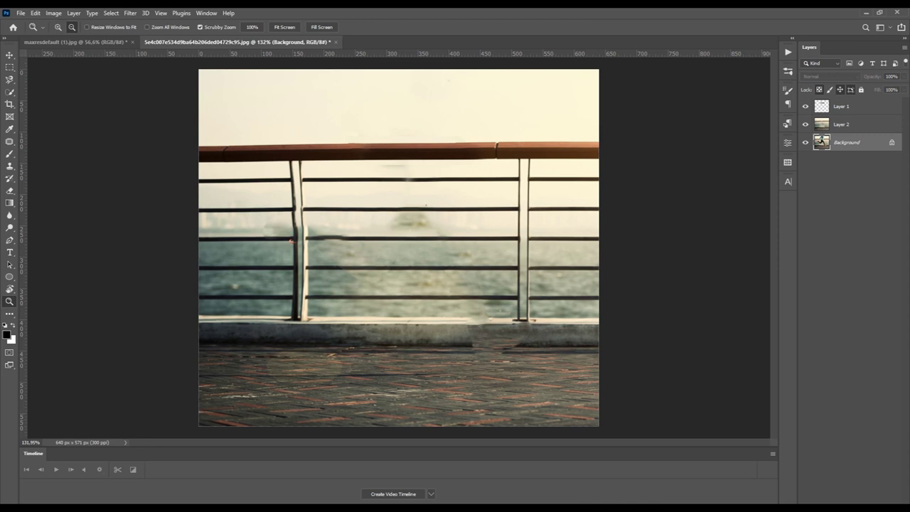
key("alt+bracketright")
key("alt+shift+bracketright")
key("ctrl+e")
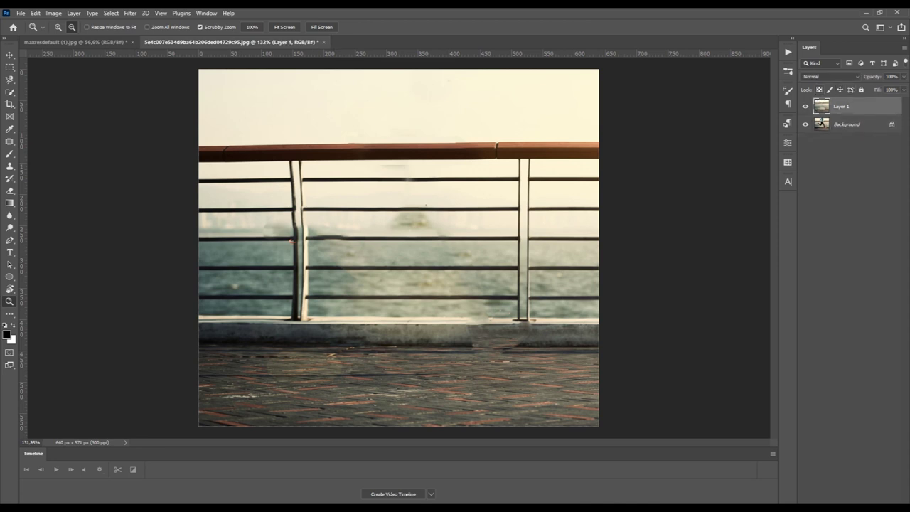
Convert Background into a visible Layer 0 and move it to the top of the stack.
key("alt+bracketleft")
key("alt+bracketright")
left_click(806, 124)
key("alt+bracketleft")
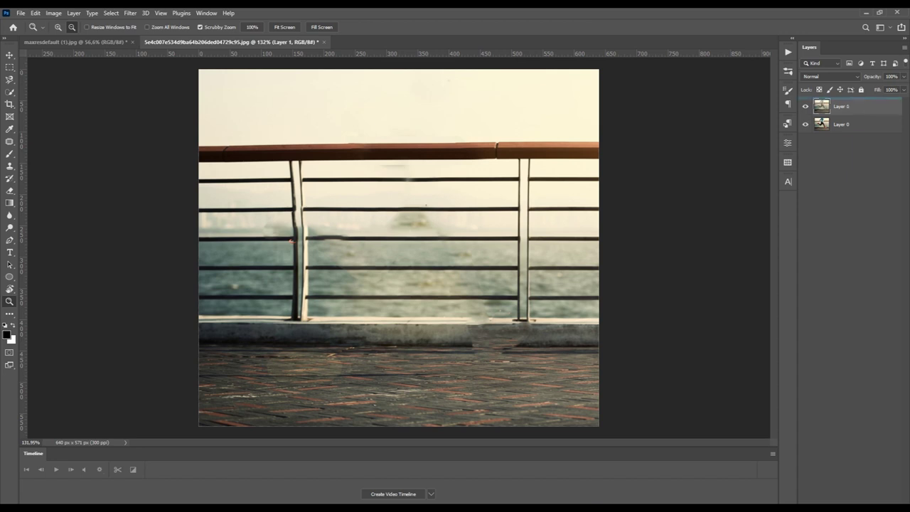
key("ctrl+bracketright")
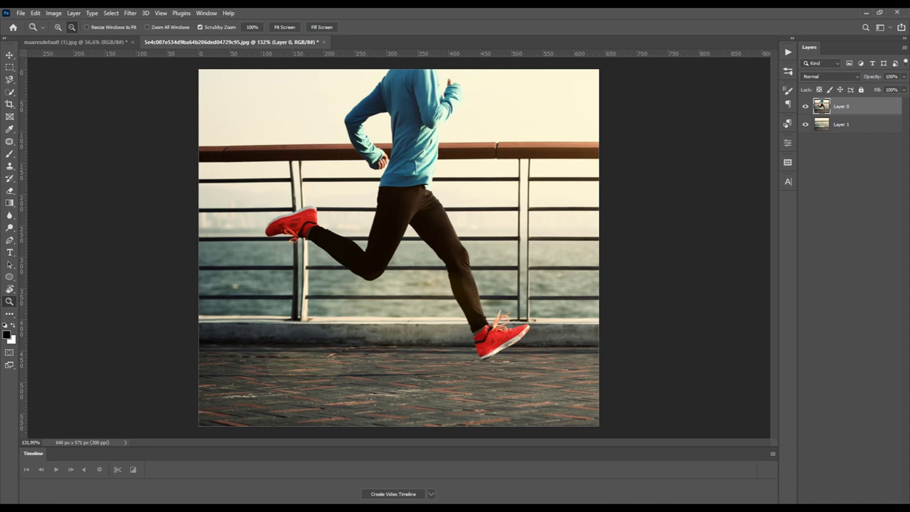
Select the runner with Quick Selection, zooming to check the outline around the raised arm.
key("w")
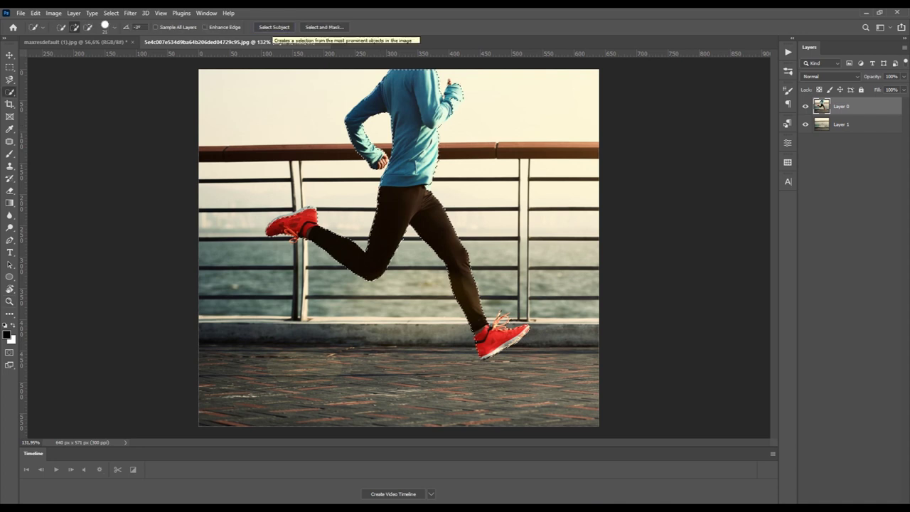
key("z")
left_click_drag(448, 98, 501, 100)
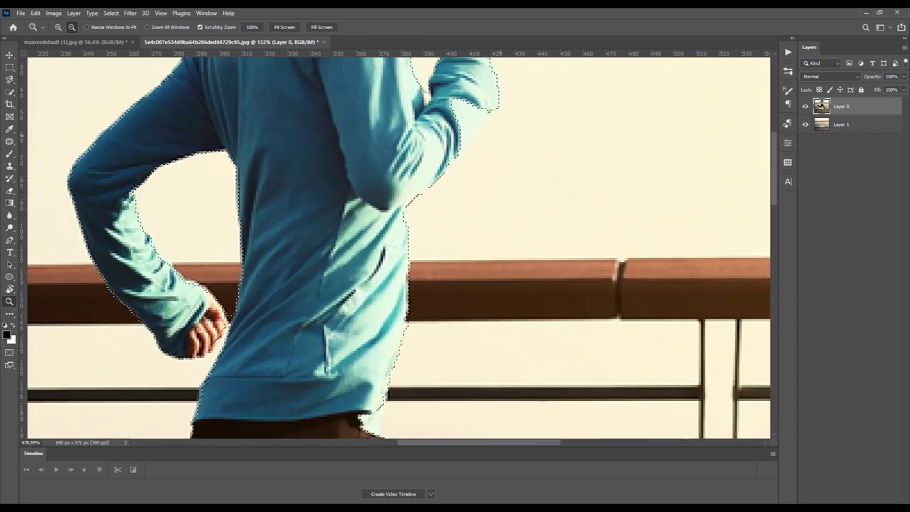
key("w")
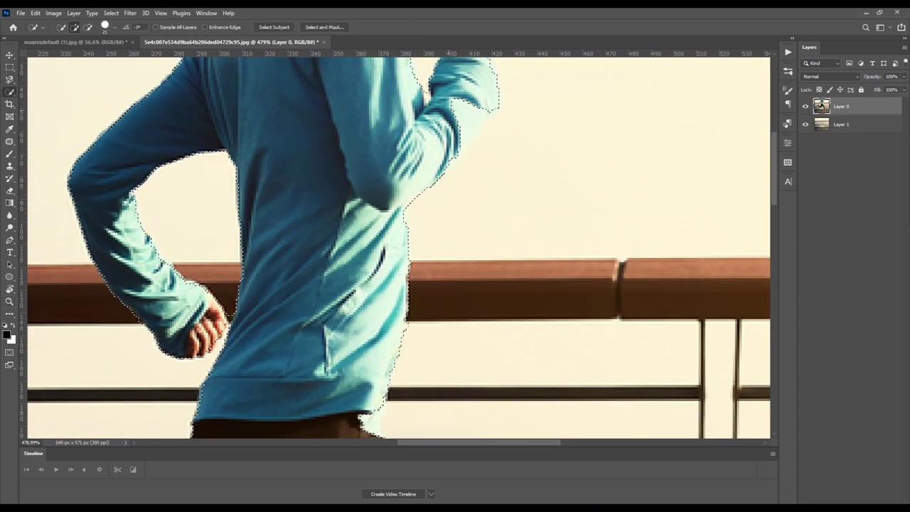
left_click(461, 99)
key("ctrl+z")
key("z")
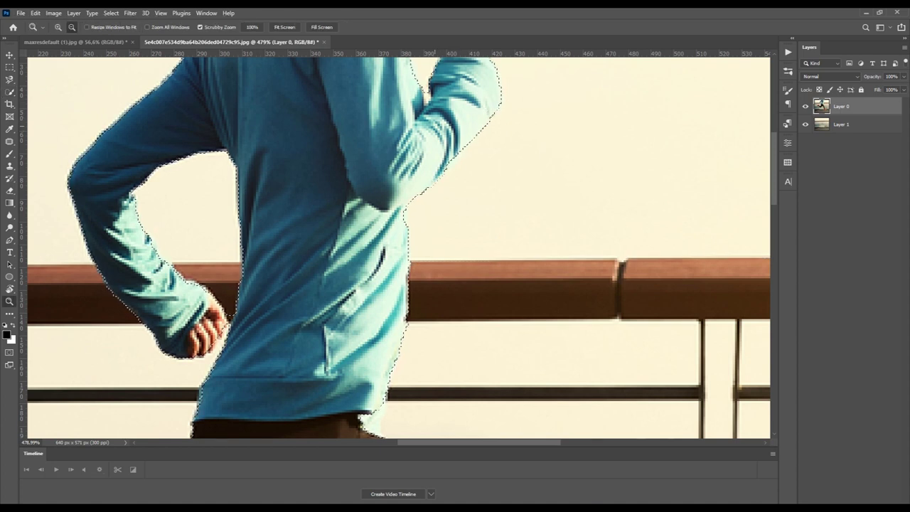
left_click_drag(469, 267, 398, 267)
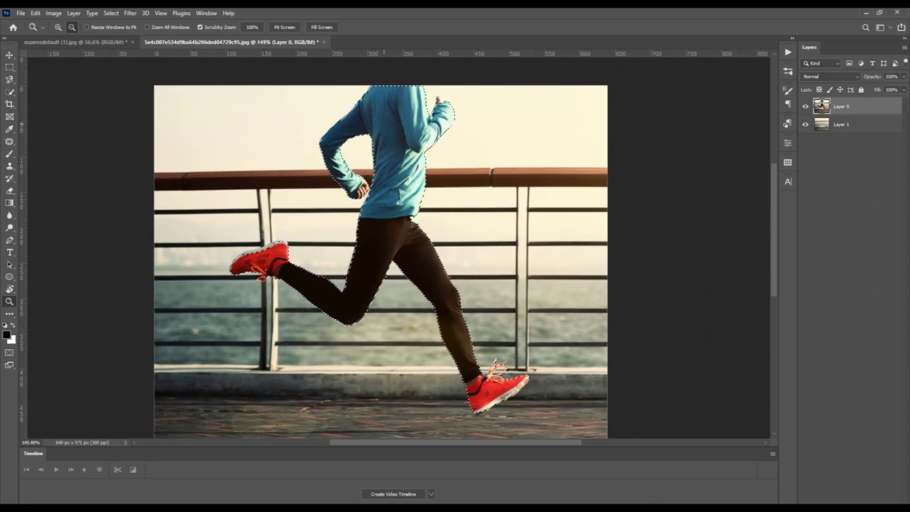
left_click_drag(373, 125, 398, 125)
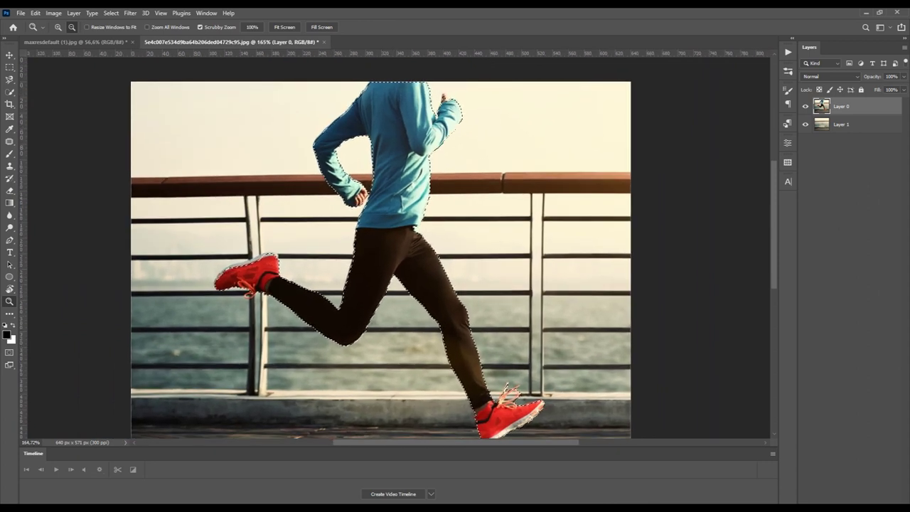
Copy the selected runner onto its own Layer 2 and hide the original Layer 0.
right_click(820, 105)
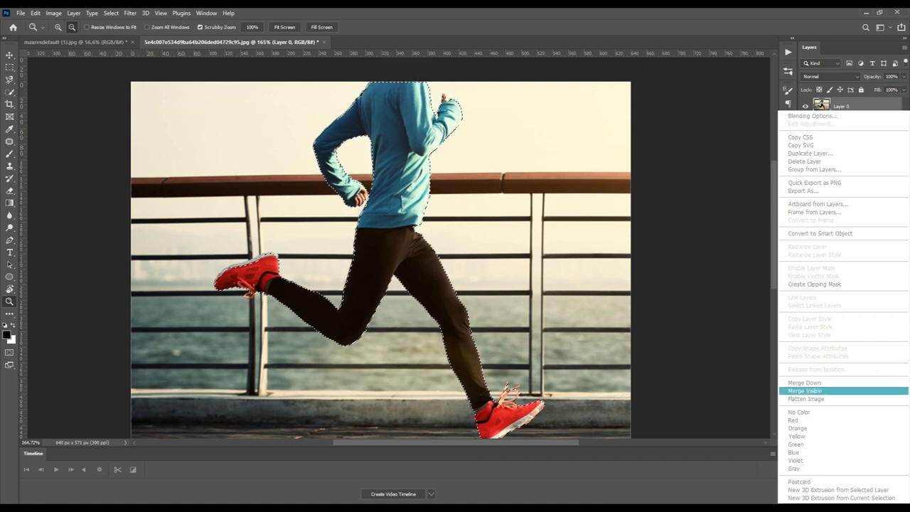
left_click(804, 390)
key("ctrl+j")
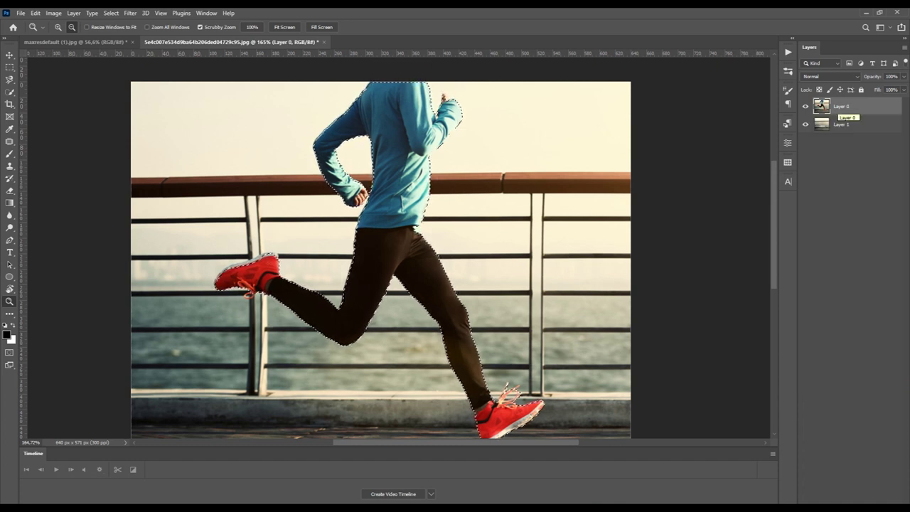
key("ctrl+j")
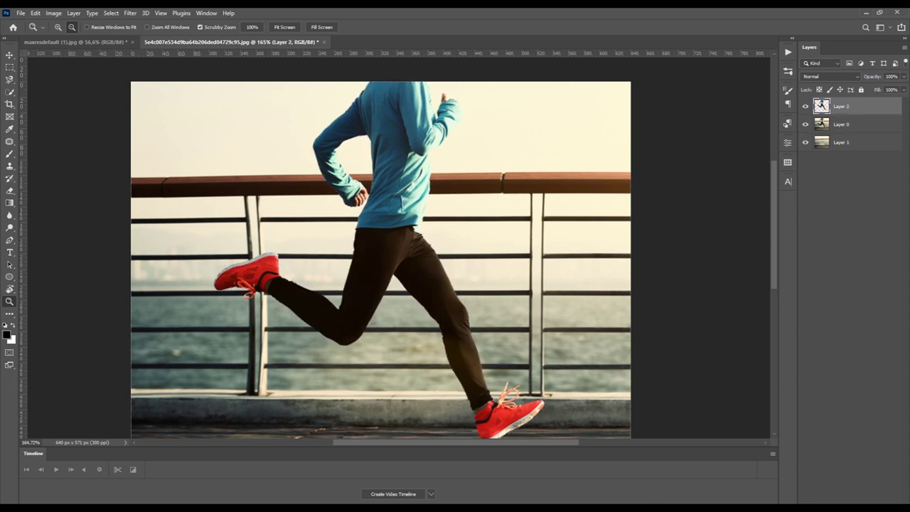
left_click(805, 124)
left_click(805, 106)
left_click(805, 106)
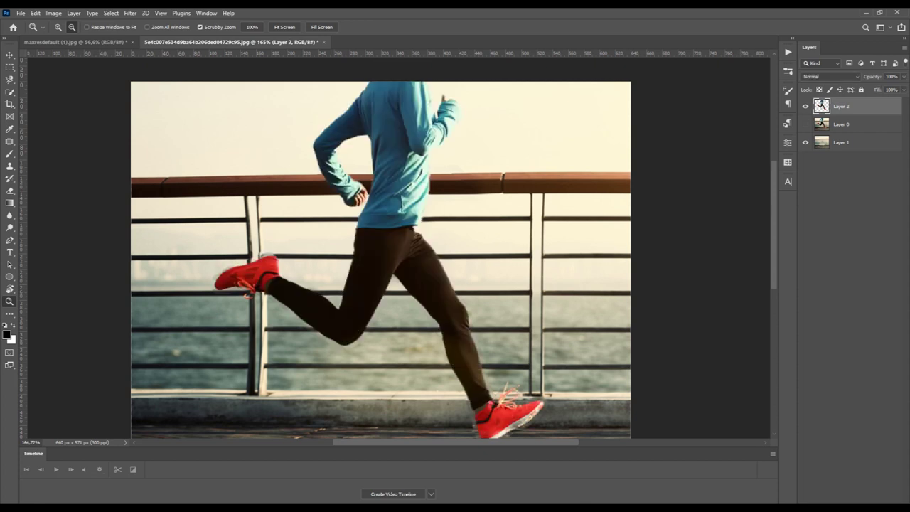
left_click(806, 106)
scroll(380, 259, "down", 3)
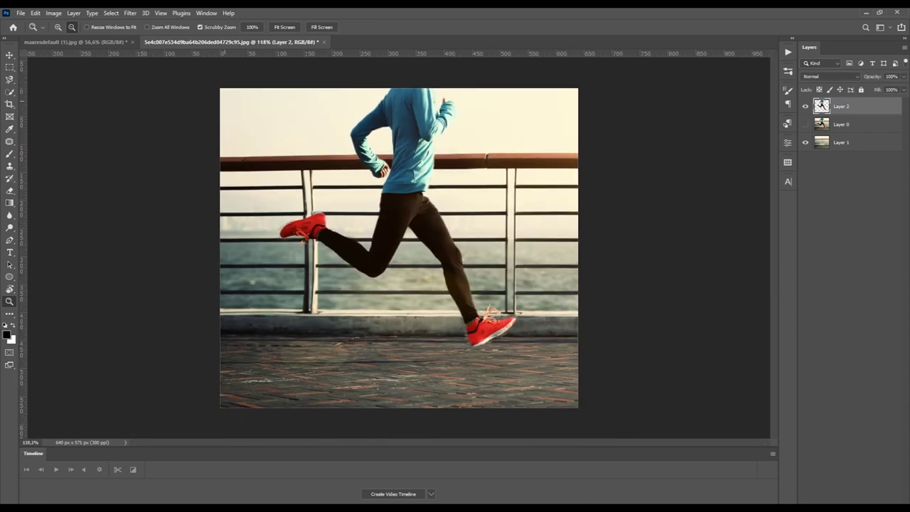
left_click(34, 13)
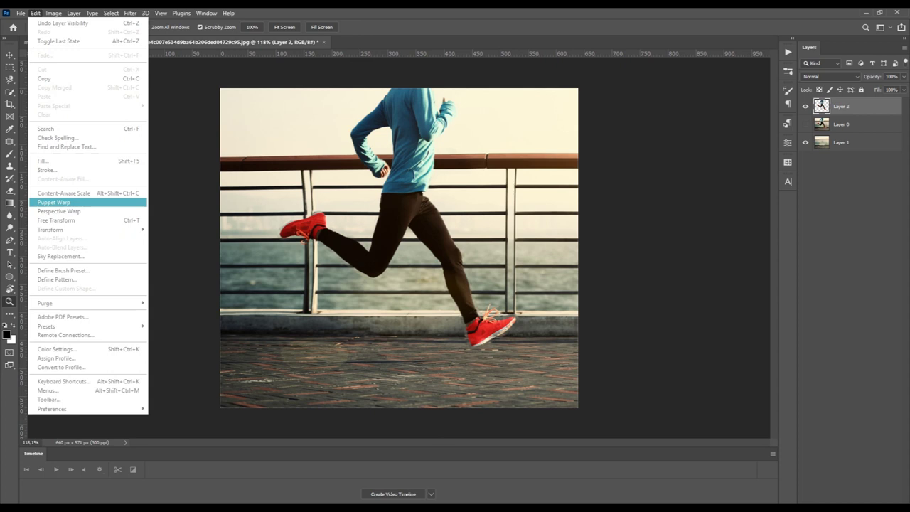
Start Puppet Warp on the runner and pin down the leg, rear leg and rear shoe.
left_click(57, 201)
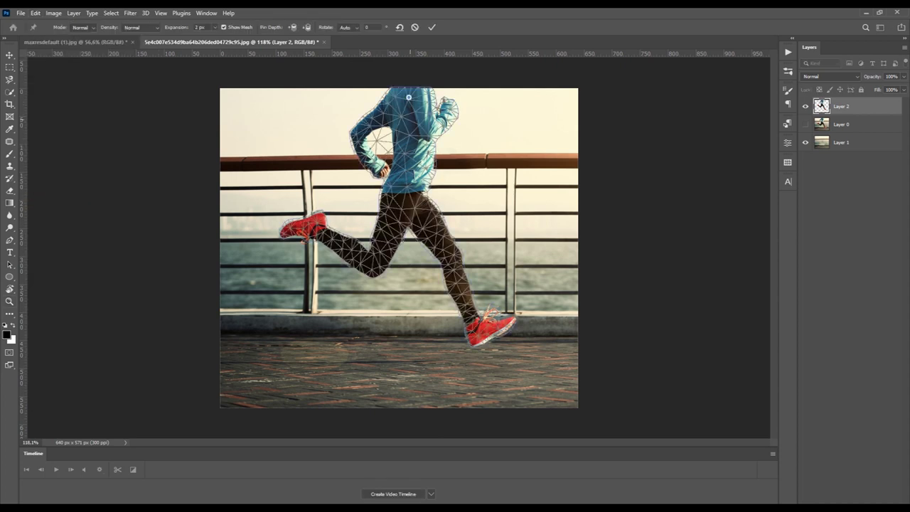
left_click(405, 192)
left_click(398, 228)
left_click(381, 255)
left_click(344, 255)
left_click(318, 231)
left_click(290, 230)
left_click(318, 220)
Pin the front leg at the thigh, shin, shoe and toe of the red shoe.
left_click(452, 253)
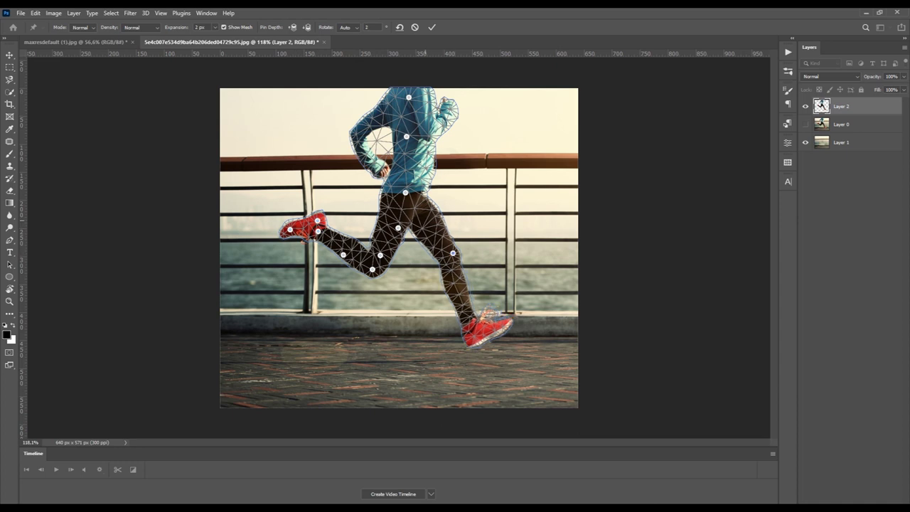
left_click_drag(453, 252, 447, 260)
left_click(426, 221)
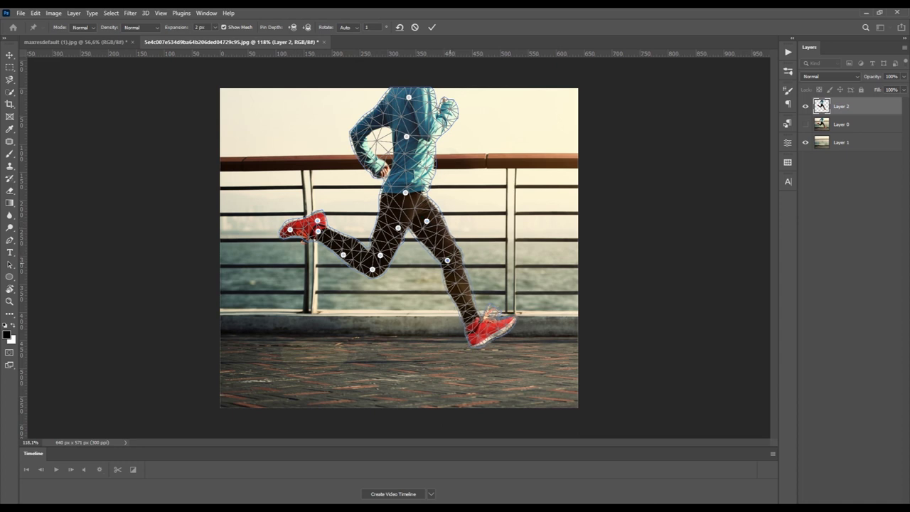
left_click(463, 300)
left_click(479, 336)
left_click(506, 324)
Pin the near wrist, elbow, upper arm, shoulder, far arm and hood collar.
left_click(373, 168)
left_click(358, 147)
left_click(373, 118)
left_click(390, 103)
left_click(433, 128)
left_click(425, 96)
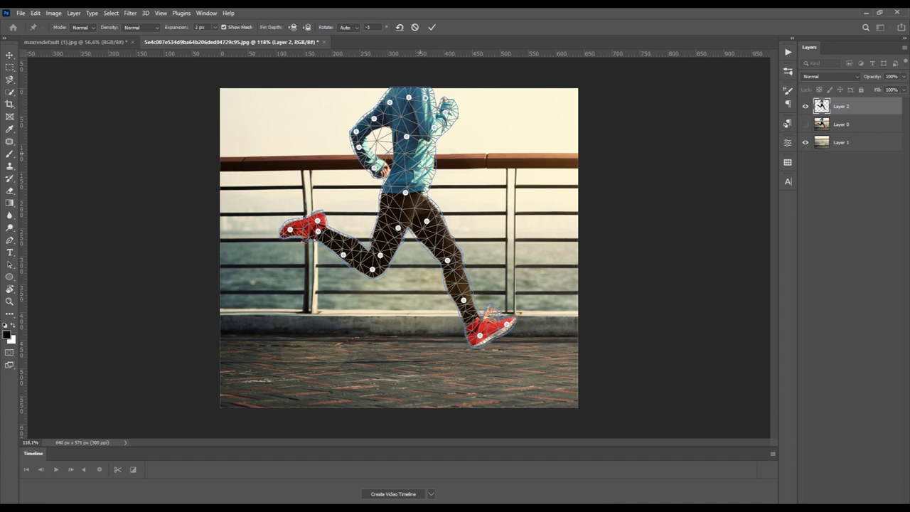
Twist the front shoe and bend the lower leg down-left, then remove the knee pin.
left_click_drag(480, 334, 464, 340)
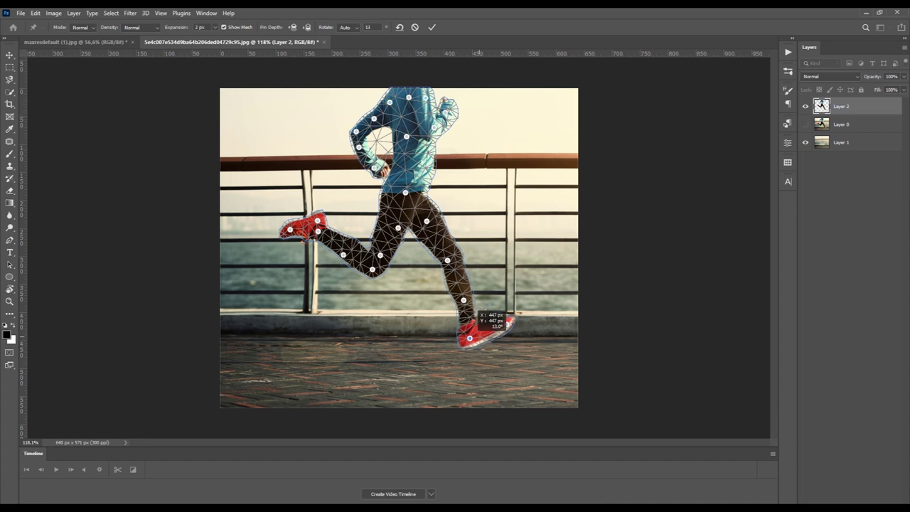
key("ctrl+z")
left_click_drag(509, 317, 512, 312)
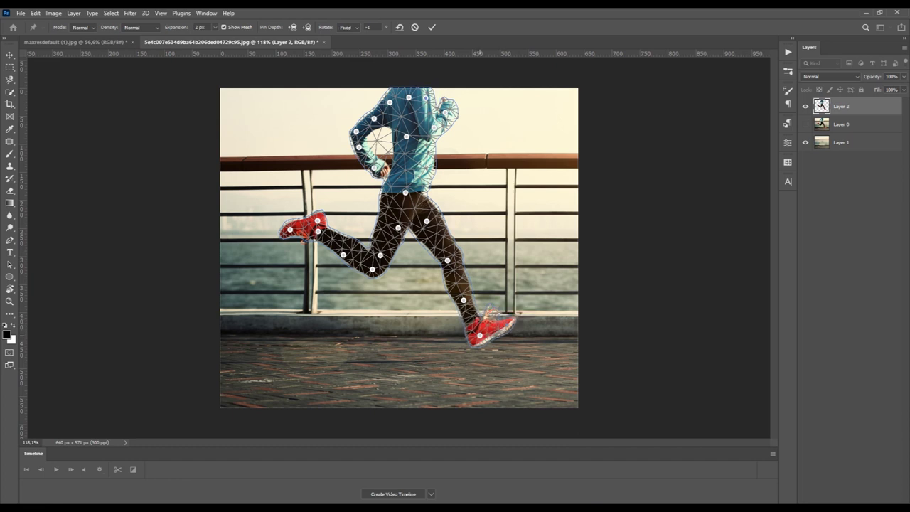
left_click_drag(479, 335, 444, 336)
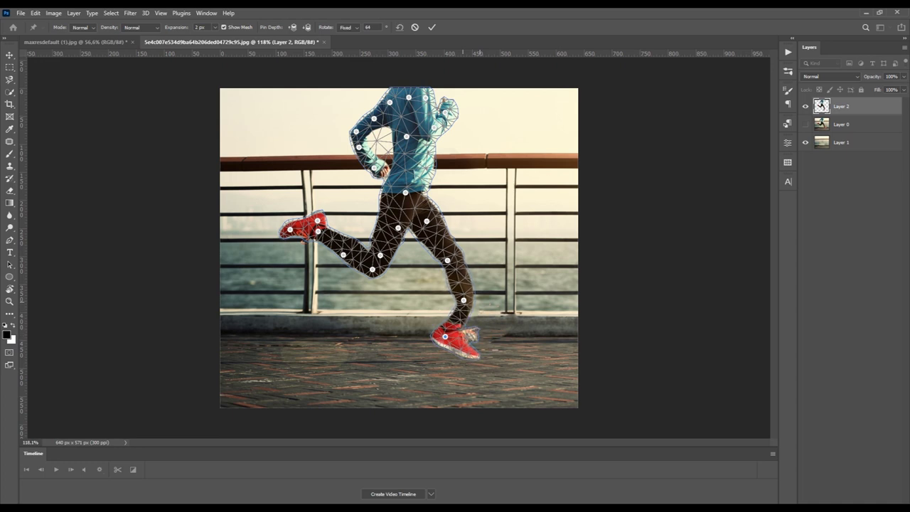
left_click(463, 300, "alt")
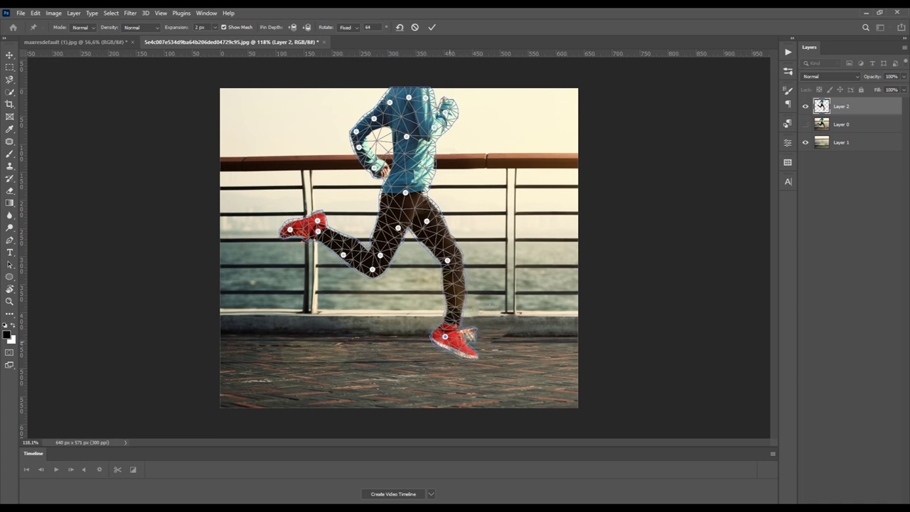
Swing the front shoe forward and down, then lift and reshape the front lower leg and thigh.
left_click_drag(463, 300, 447, 304)
key("ctrl+z")
mouse_move(444, 336)
left_mouse_down()
mouse_move(532, 223)
mouse_move(497, 315)
mouse_move(407, 296)
mouse_move(488, 226)
mouse_move(416, 372)
mouse_move(517, 300)
mouse_move(498, 306)
mouse_move(484, 324)
mouse_move(519, 306)
left_mouse_up()
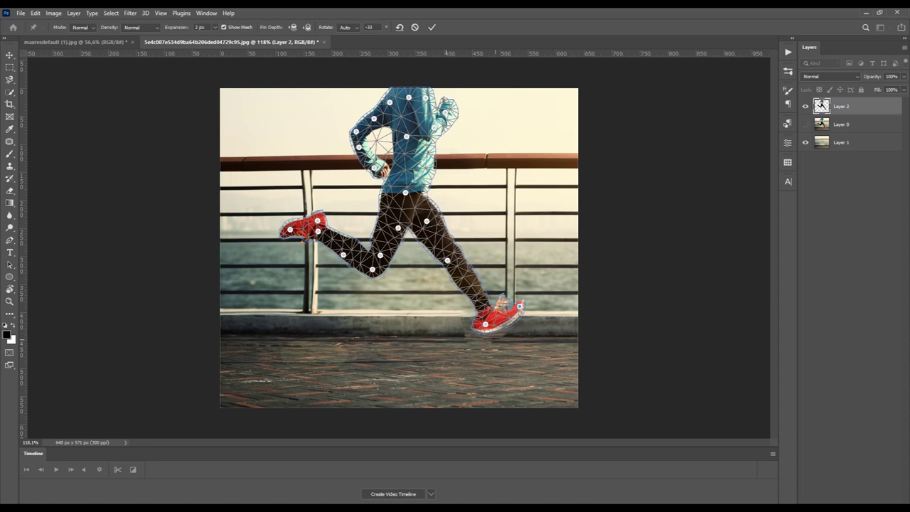
mouse_move(484, 324)
left_mouse_down()
mouse_move(495, 331)
mouse_move(526, 310)
left_mouse_up()
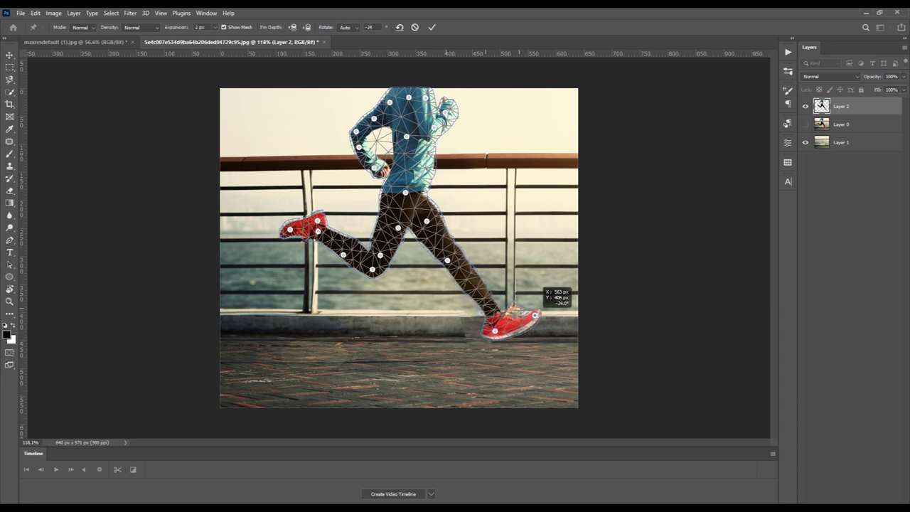
left_click_drag(447, 260, 462, 250)
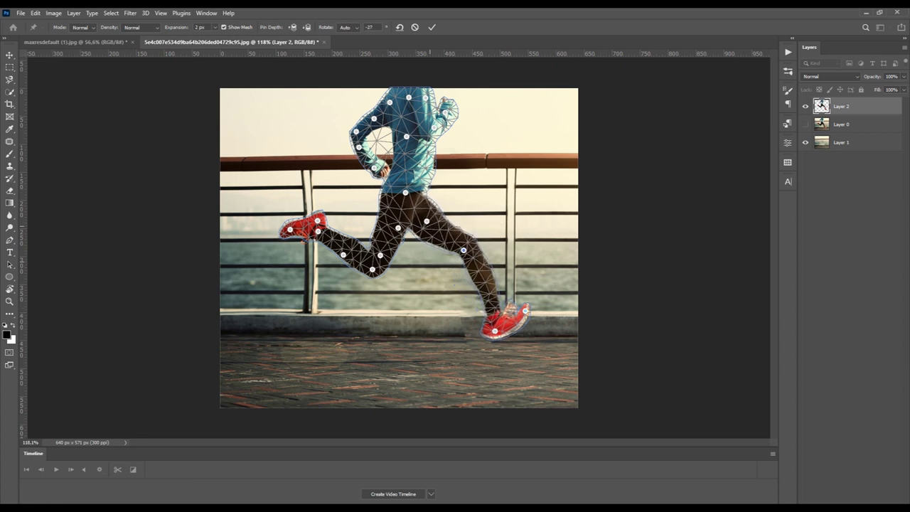
left_click_drag(425, 221, 432, 216)
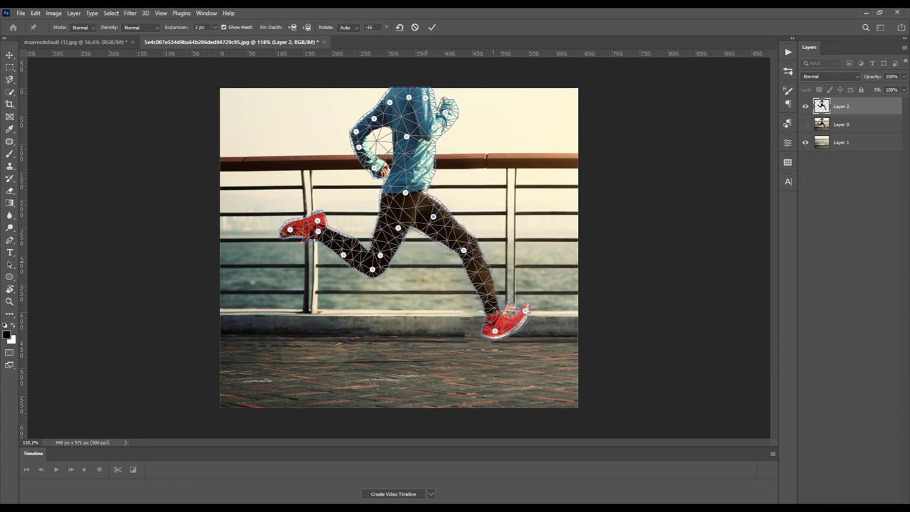
left_click_drag(463, 250, 458, 249)
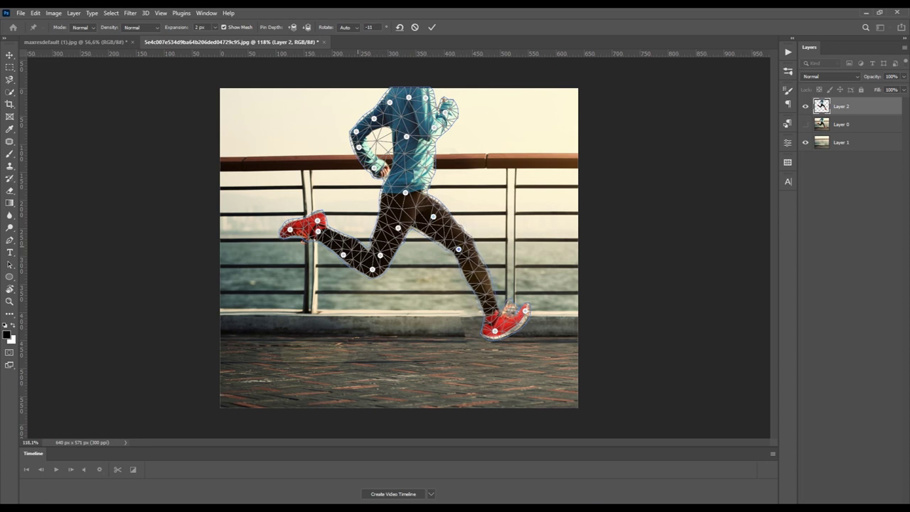
Extend the back shoe farther back, raise the back knee and reshape the back leg's bend.
left_click_drag(290, 229, 263, 224)
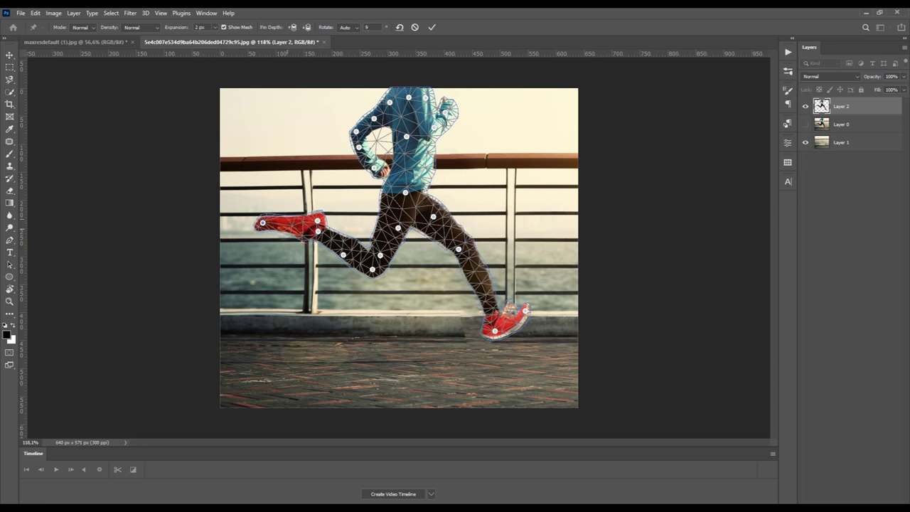
mouse_move(318, 220)
left_mouse_down()
mouse_move(303, 216)
mouse_move(304, 228)
left_mouse_up()
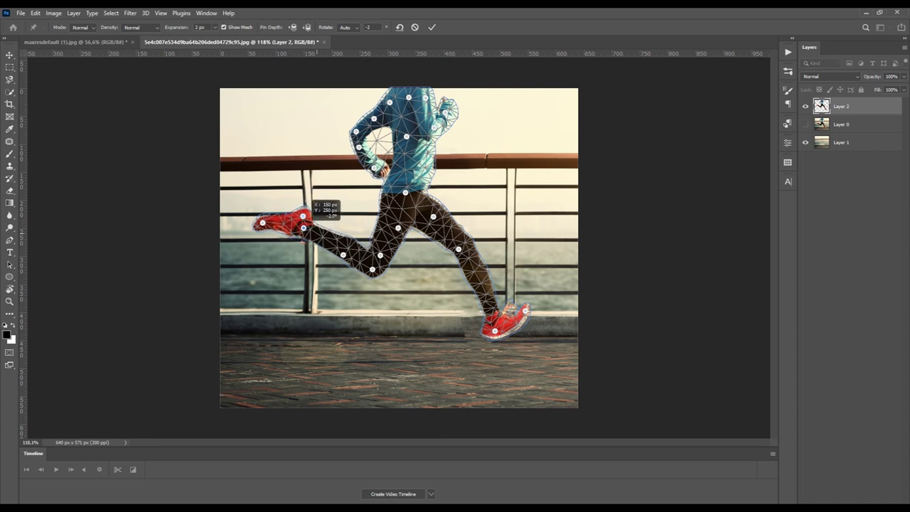
left_click_drag(372, 269, 368, 262)
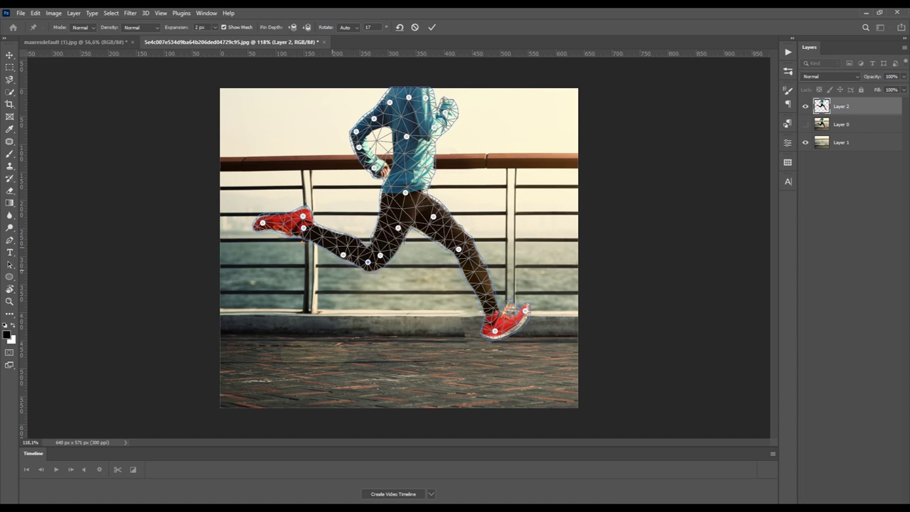
left_click_drag(262, 222, 241, 220)
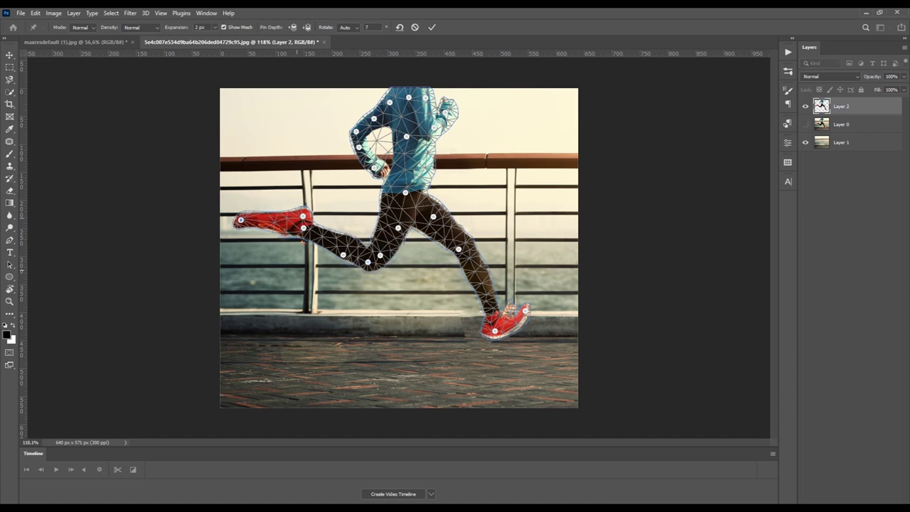
mouse_move(302, 215)
left_mouse_down()
mouse_move(276, 211)
mouse_move(280, 226)
left_mouse_up()
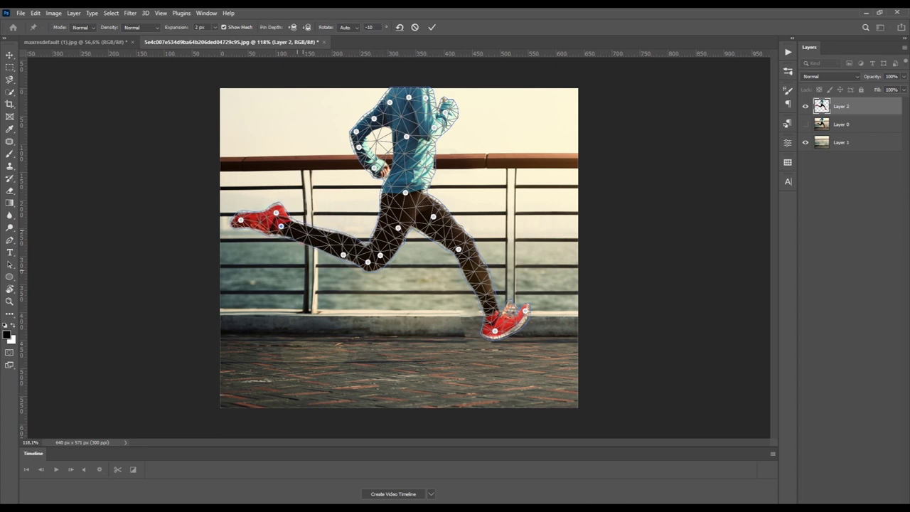
mouse_move(334, 251)
left_mouse_down()
mouse_move(316, 239)
mouse_move(359, 250)
left_mouse_up()
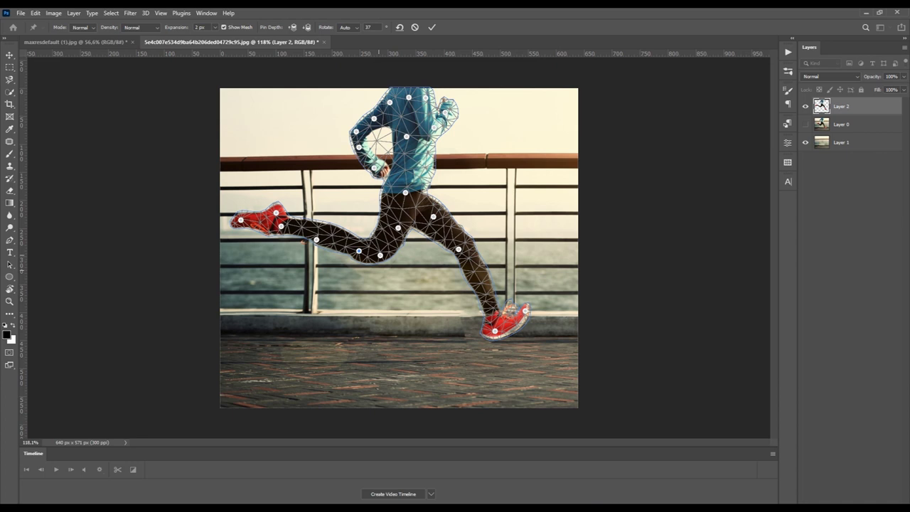
Pin the back calf and thigh, tip the back toe down and rotate the front shoe slightly.
left_click(371, 244)
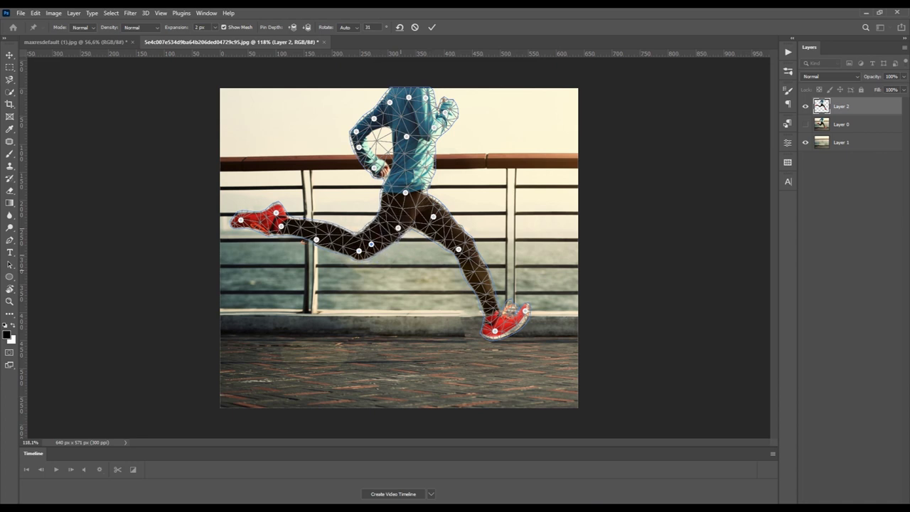
left_click(390, 223)
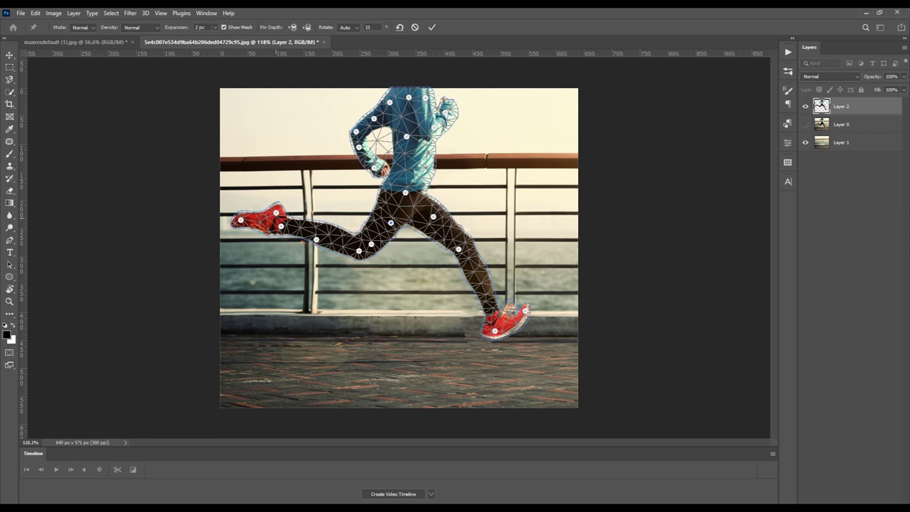
left_click_drag(241, 219, 240, 240)
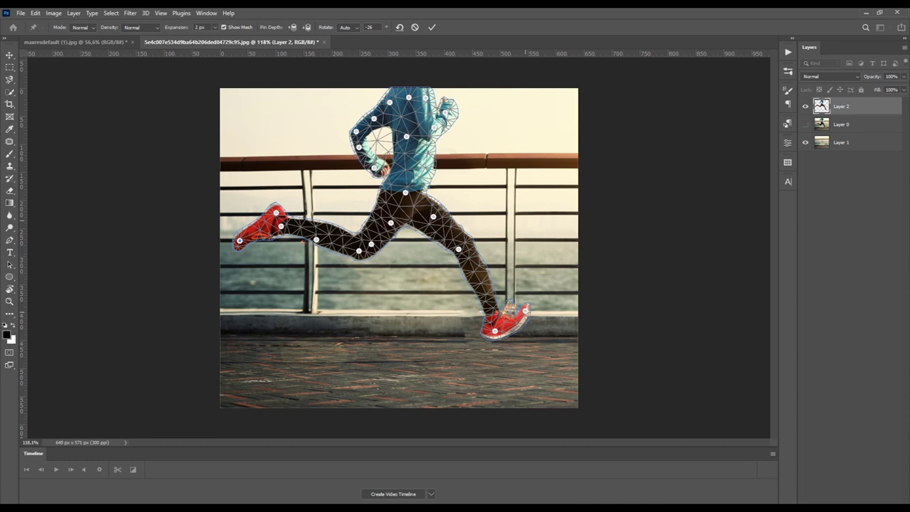
left_click_drag(524, 311, 530, 315)
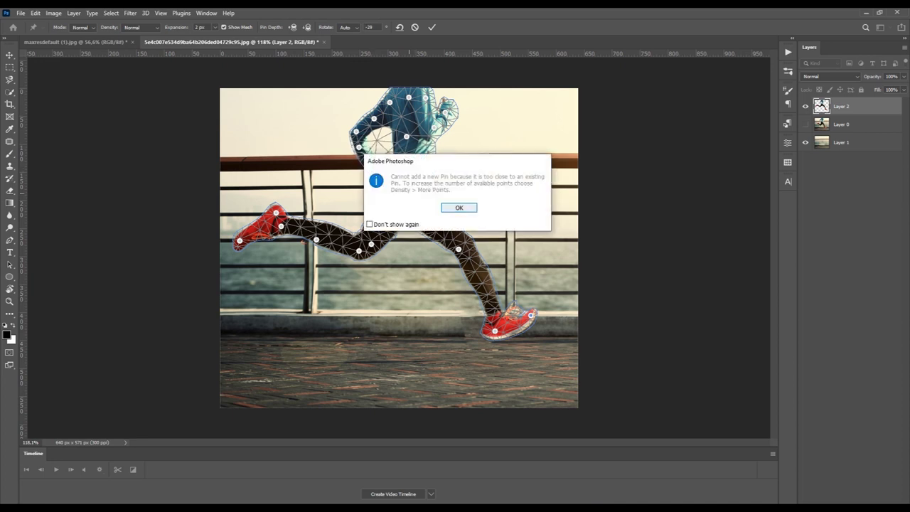
Shift the waist to straighten the torso and apply the Puppet Warp.
left_click(459, 206)
mouse_move(405, 191)
left_mouse_down()
mouse_move(421, 190)
mouse_move(412, 195)
left_mouse_up()
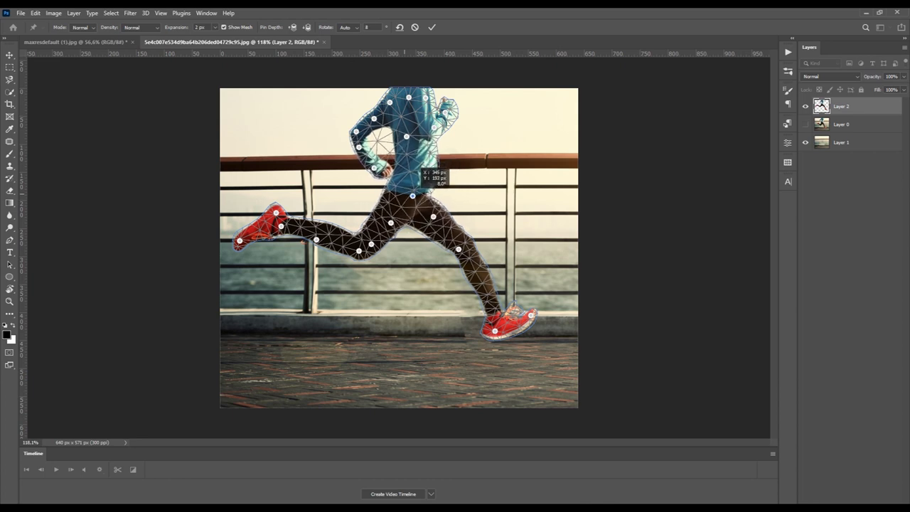
key("Return")
key("z")
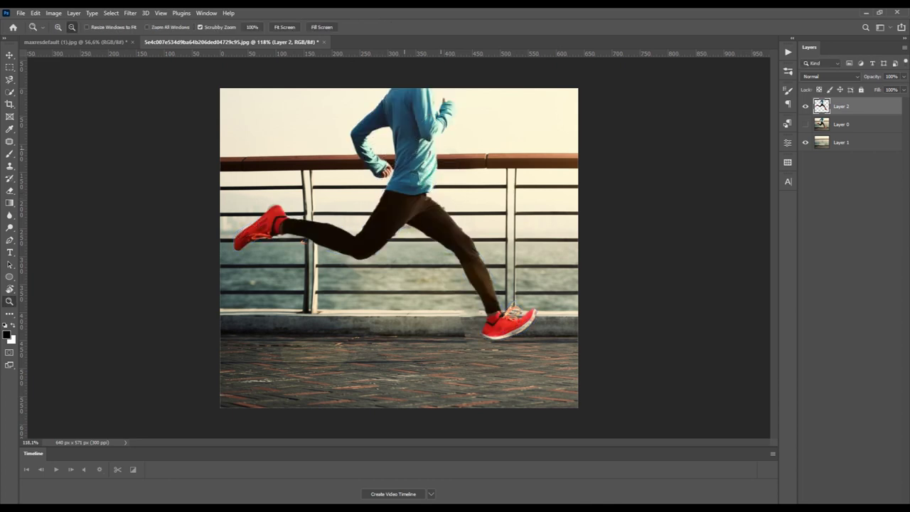
left_click_drag(399, 247, 334, 247)
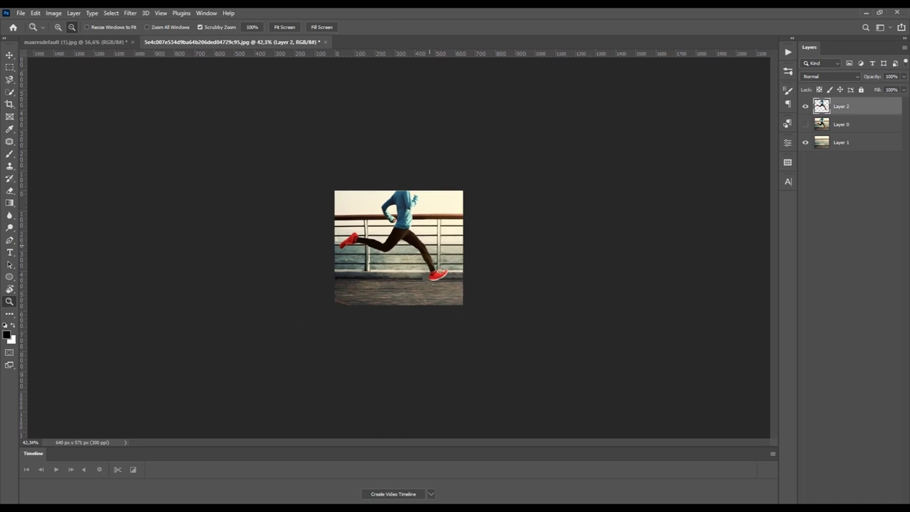
key("ctrl+z")
key("ctrl+shift+z")
key("ctrl+z")
key("ctrl+shift+z")
key("ctrl+z")
key("ctrl+shift+z")
key("ctrl+z")
key("ctrl+shift+z")
key("ctrl+z")
key("ctrl+shift+z")
key("ctrl+z")
key("ctrl+shift+z")
key("ctrl+z")
key("ctrl+shift+z")
key("ctrl+z")
key("ctrl+shift+z")
key("ctrl+z")
key("ctrl+shift+z")
key("ctrl+z")
key("ctrl+shift+z")
key("ctrl+z")
key("ctrl+shift+z")
left_click_drag(398, 248, 470, 249)
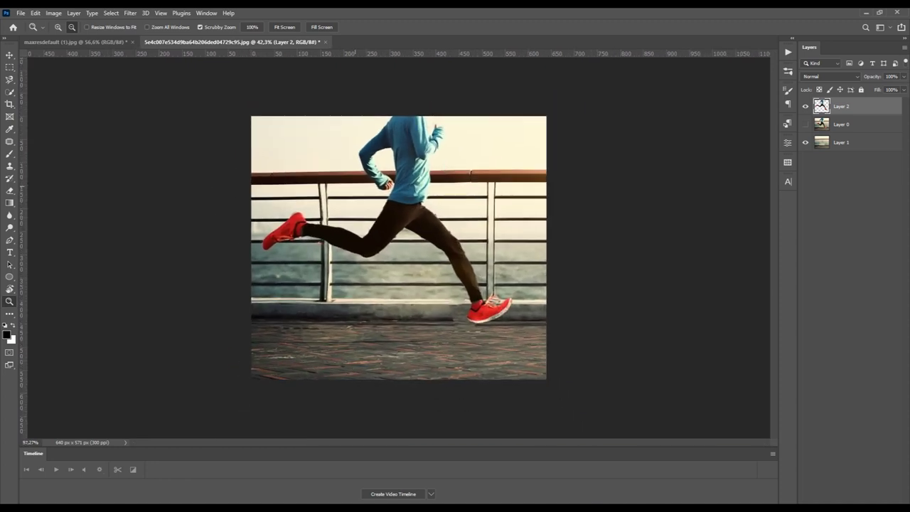
left_click_drag(353, 190, 370, 190)
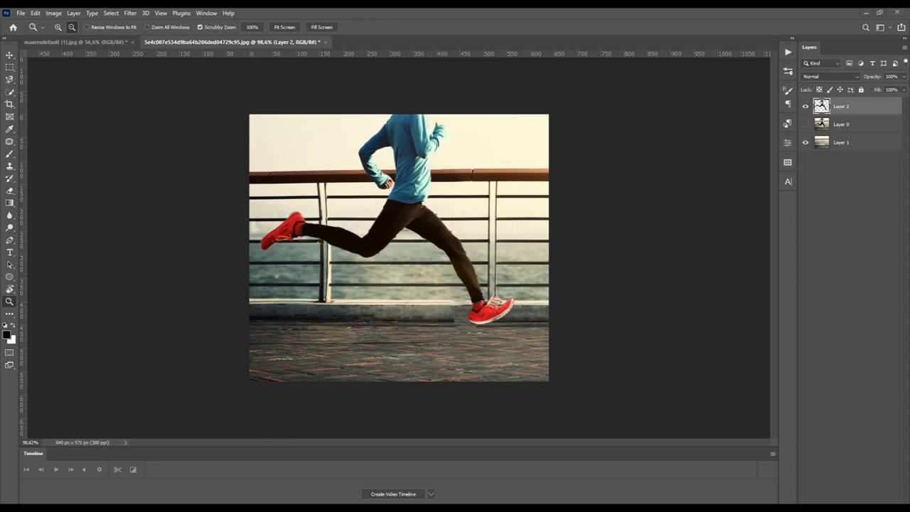
Start Puppet Warp from the Edit menu and pin both shoes' heels and toes, both knees and the hip.
left_click(35, 13)
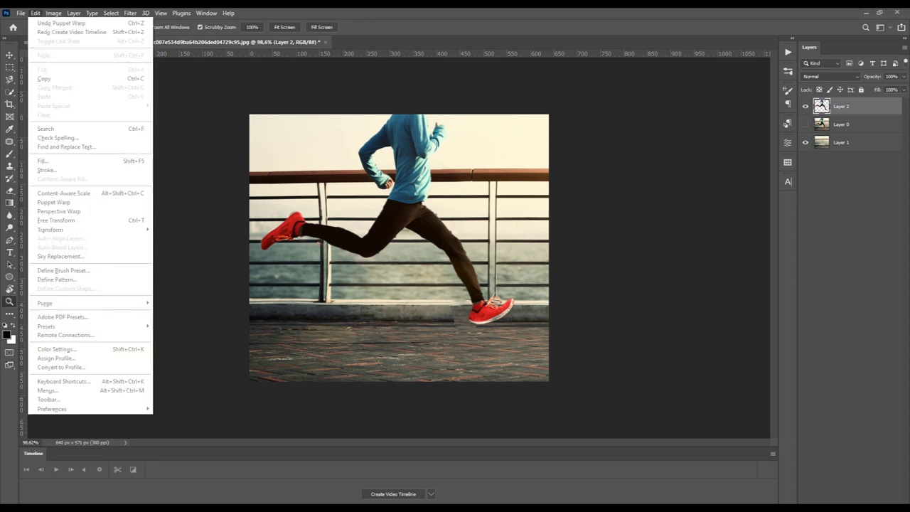
left_click(53, 202)
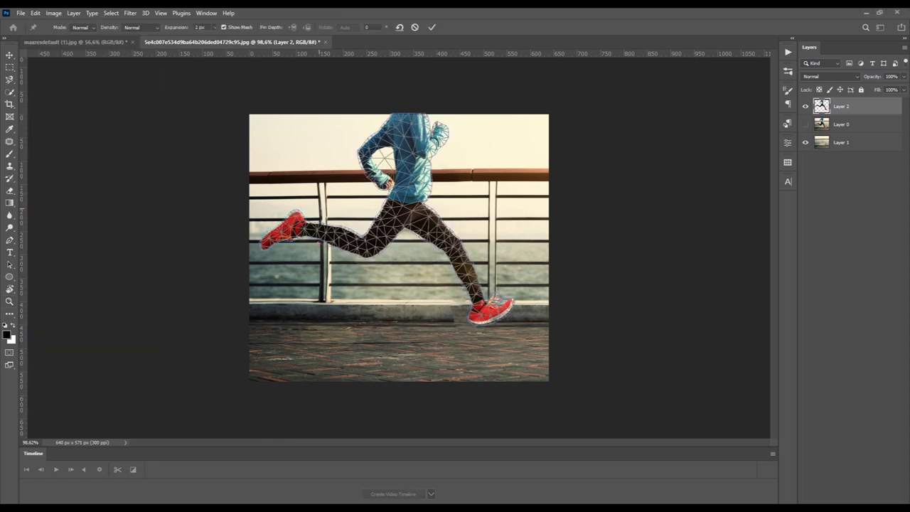
left_click(271, 234)
left_click(290, 218)
left_click(367, 247)
left_click(402, 211)
left_click(453, 243)
left_click(484, 314)
left_click(508, 305)
Remove the knee pin and pull the rear shoe left for a longer stride, bending the knee.
mouse_move(271, 235)
left_mouse_down()
mouse_move(296, 277)
mouse_move(430, 339)
left_mouse_up()
key("ctrl+z")
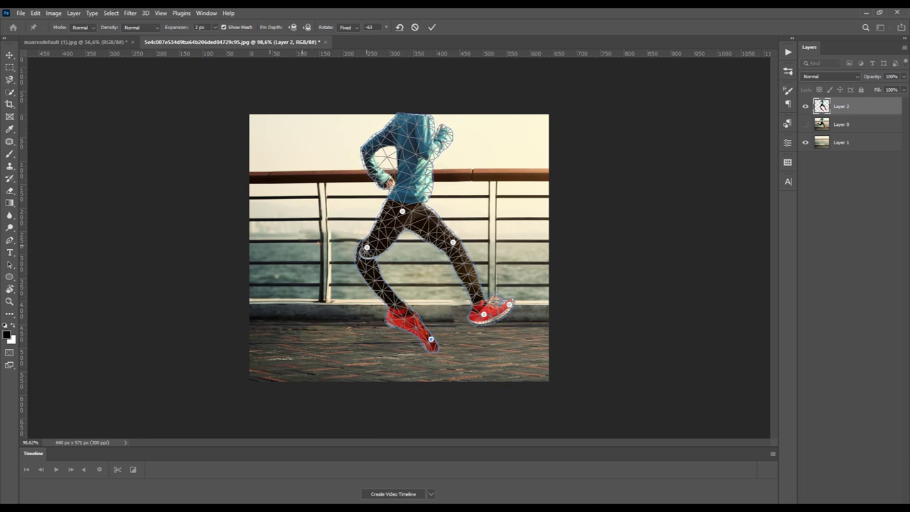
left_click(365, 248, "alt")
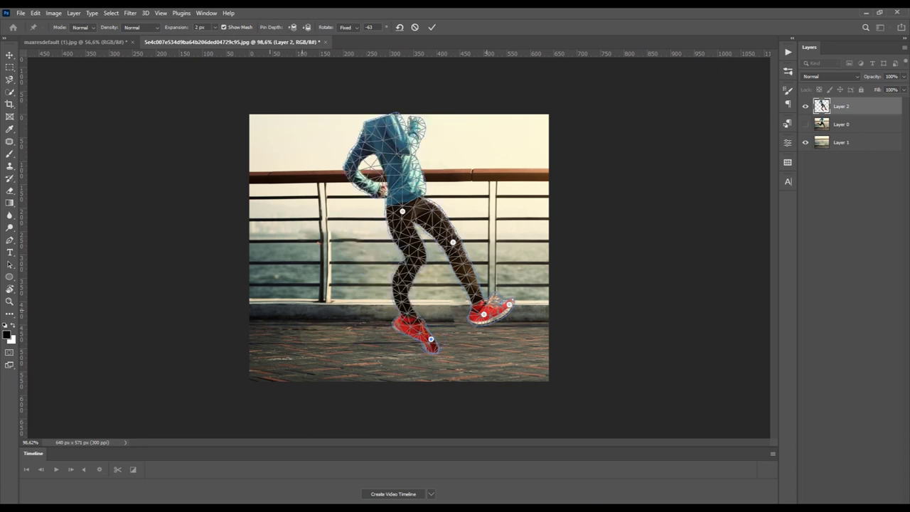
left_click_drag(483, 313, 322, 295)
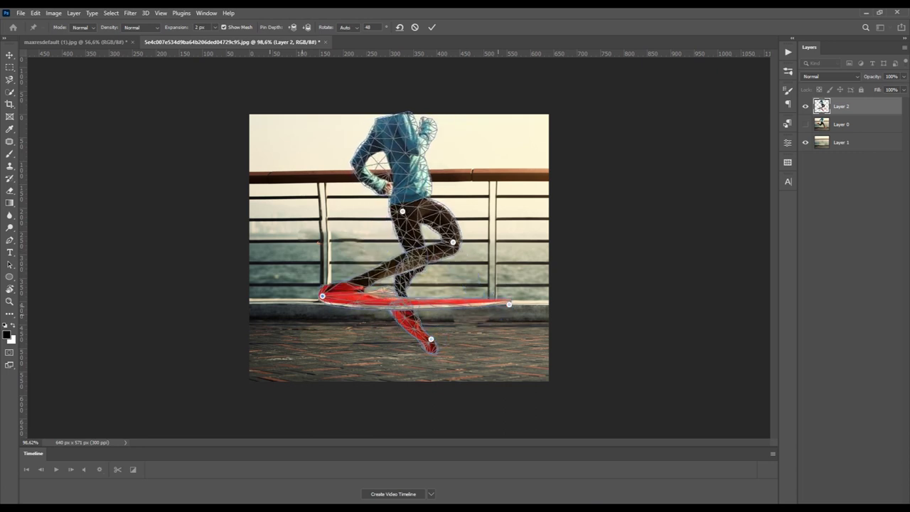
mouse_move(509, 305)
left_mouse_down()
mouse_move(412, 313)
mouse_move(354, 299)
mouse_move(335, 303)
mouse_move(326, 323)
left_mouse_up()
left_click_drag(453, 242, 373, 254)
mouse_move(431, 338)
left_mouse_down()
mouse_move(497, 305)
mouse_move(450, 308)
mouse_move(448, 325)
left_mouse_up()
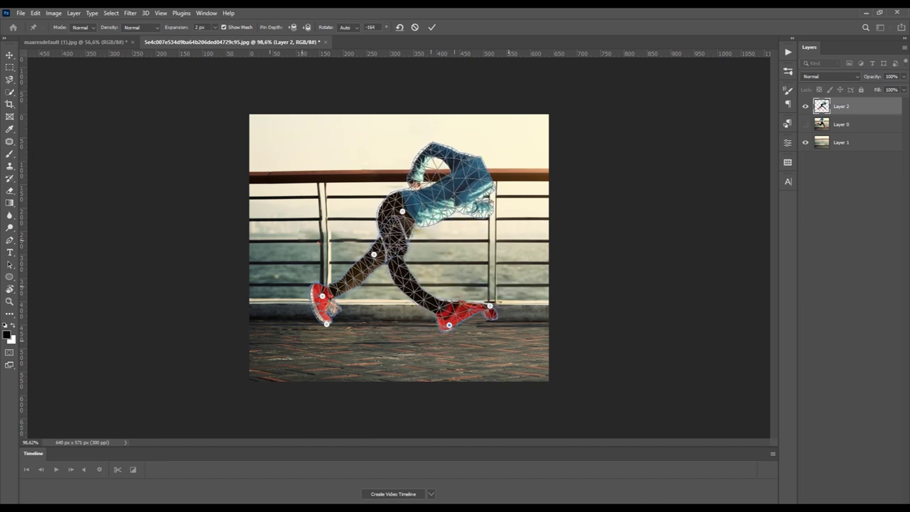
Straighten the torso, bend the trailing leg at the knee, and re-angle both feet.
mouse_move(458, 155)
left_mouse_down()
mouse_move(390, 123)
mouse_move(387, 134)
left_mouse_up()
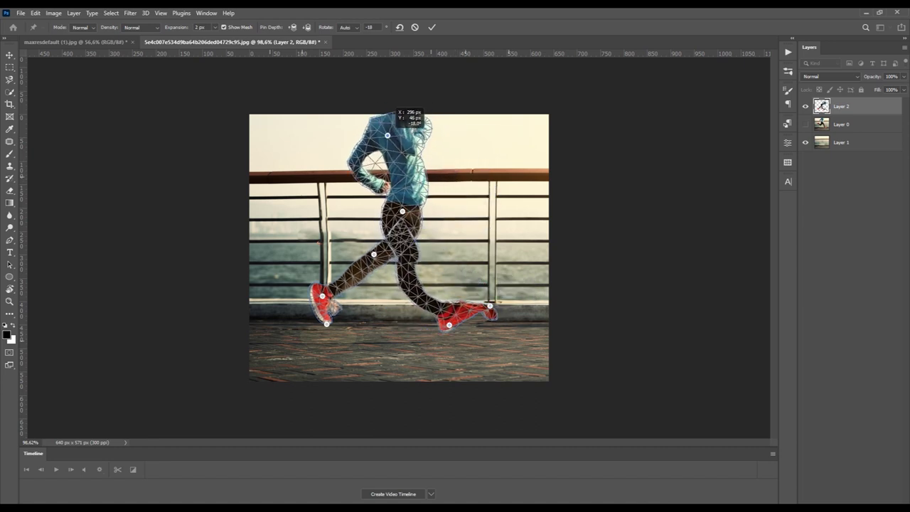
left_click_drag(414, 253, 443, 254)
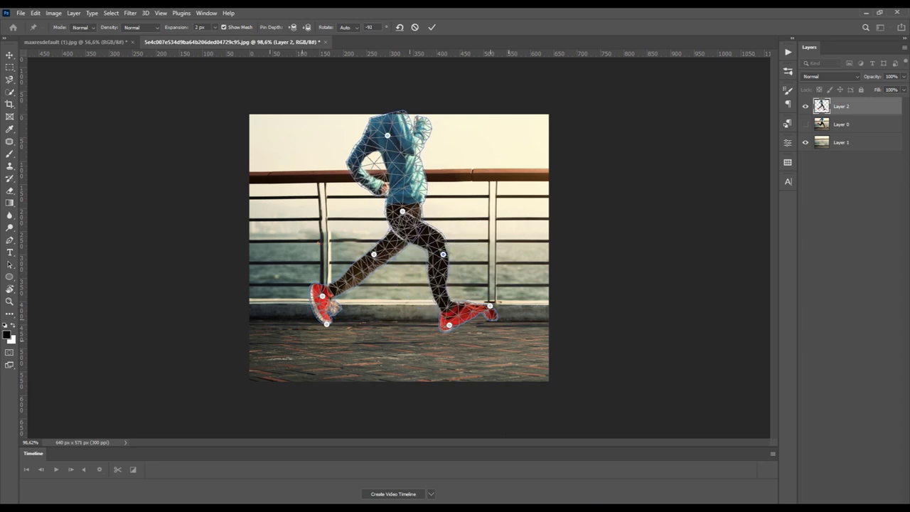
left_click_drag(490, 305, 491, 320)
mouse_move(503, 258)
left_mouse_down()
mouse_move(502, 290)
mouse_move(471, 307)
left_mouse_up()
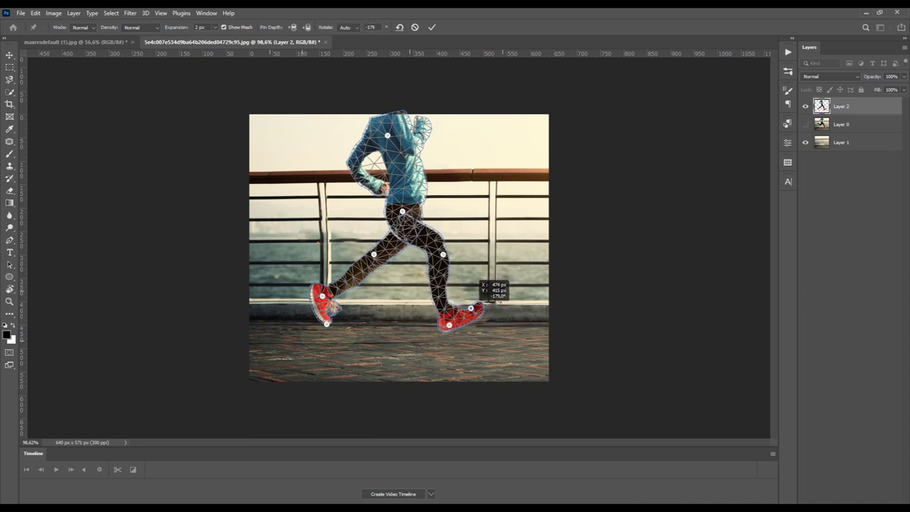
mouse_move(443, 254)
left_mouse_down()
mouse_move(438, 265)
mouse_move(421, 260)
mouse_move(430, 255)
left_mouse_up()
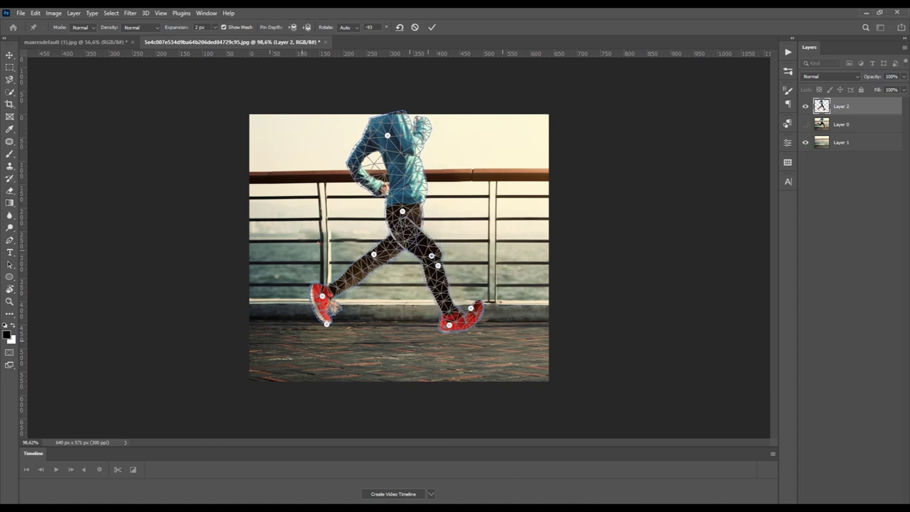
left_click_drag(322, 295, 306, 284)
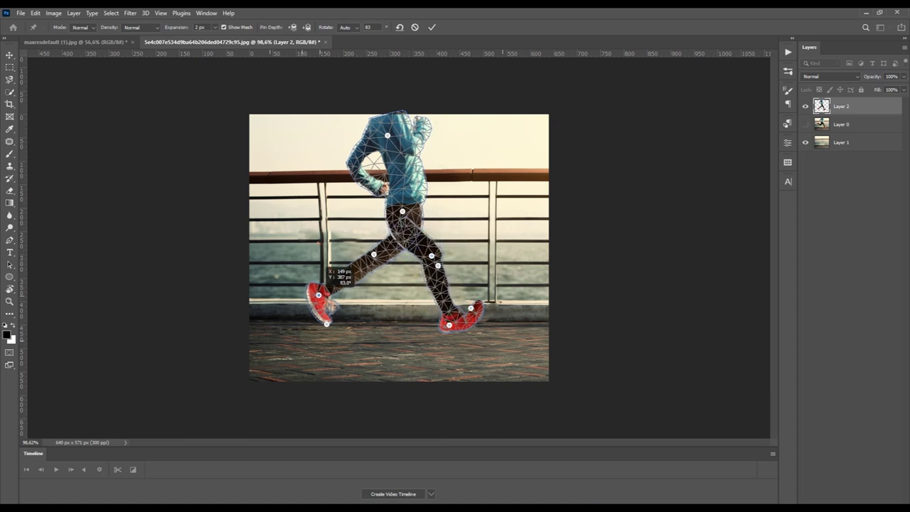
left_click_drag(324, 322, 318, 319)
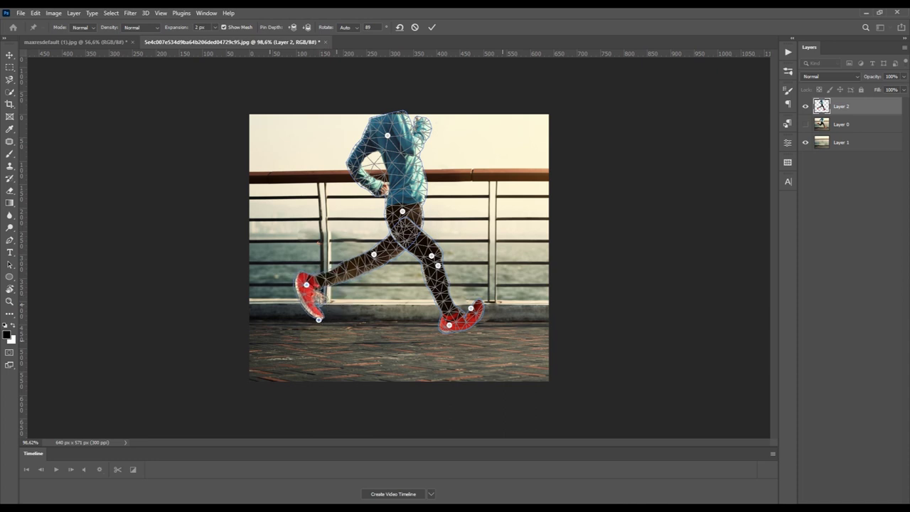
mouse_move(374, 253)
left_mouse_down()
mouse_move(381, 270)
mouse_move(374, 255)
left_mouse_up()
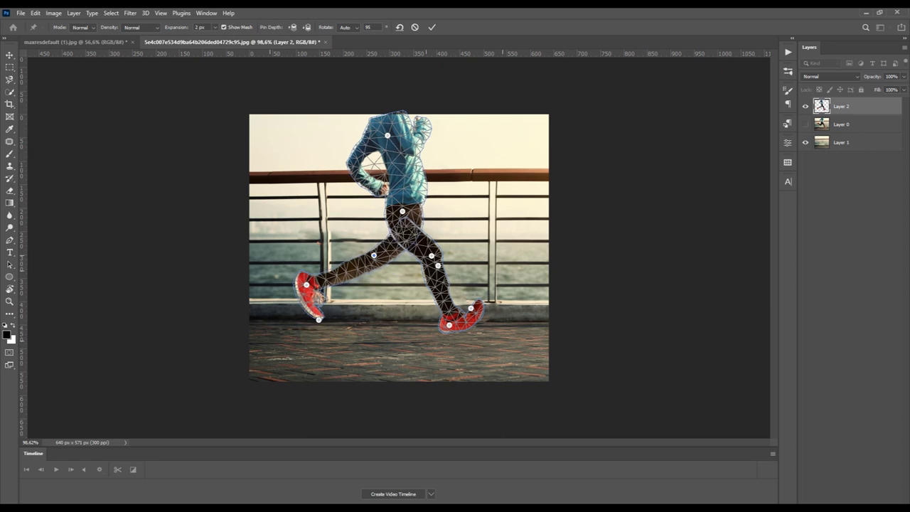
Pin the front thigh, lean the torso forward, and push the front foot right to extend the leg.
left_click_drag(471, 308, 476, 308)
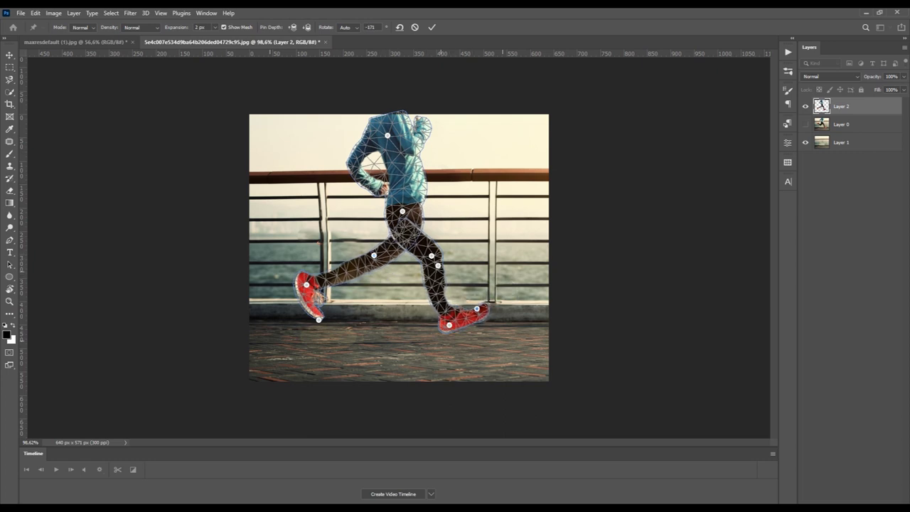
left_click_drag(437, 265, 442, 289)
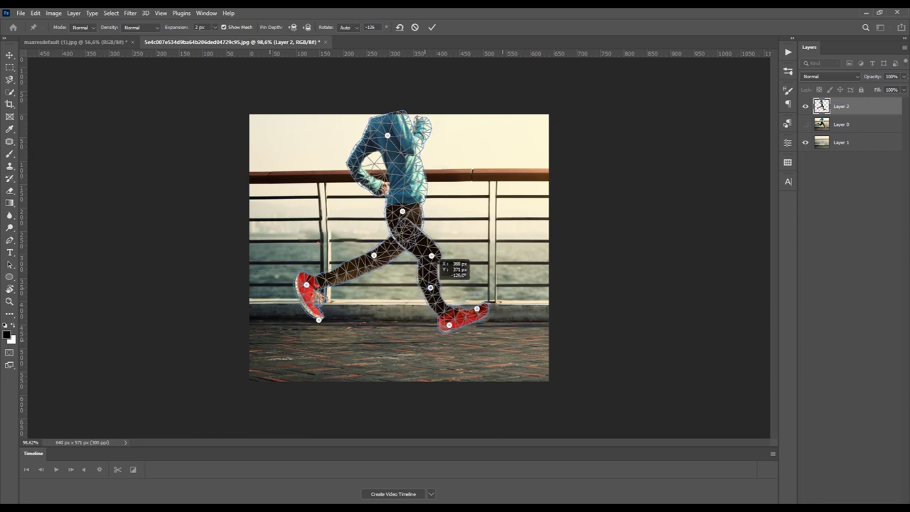
left_click(437, 271)
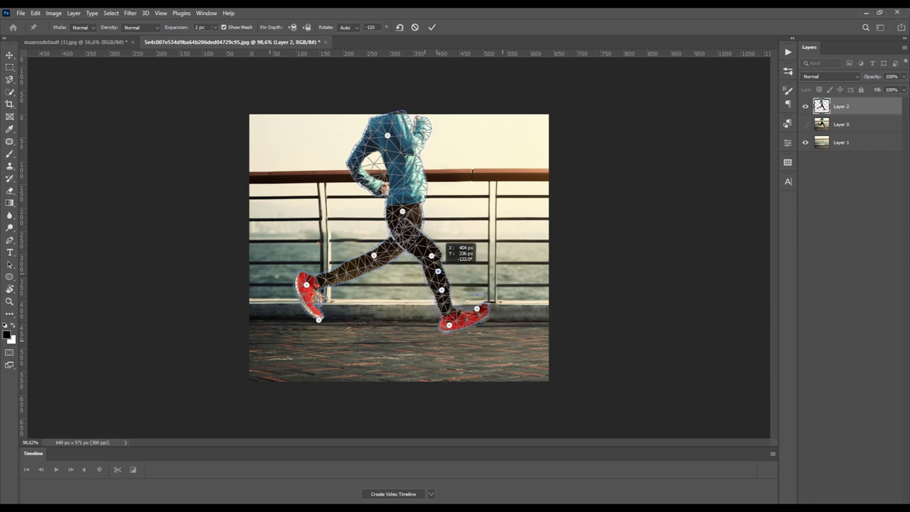
left_click_drag(431, 255, 430, 251)
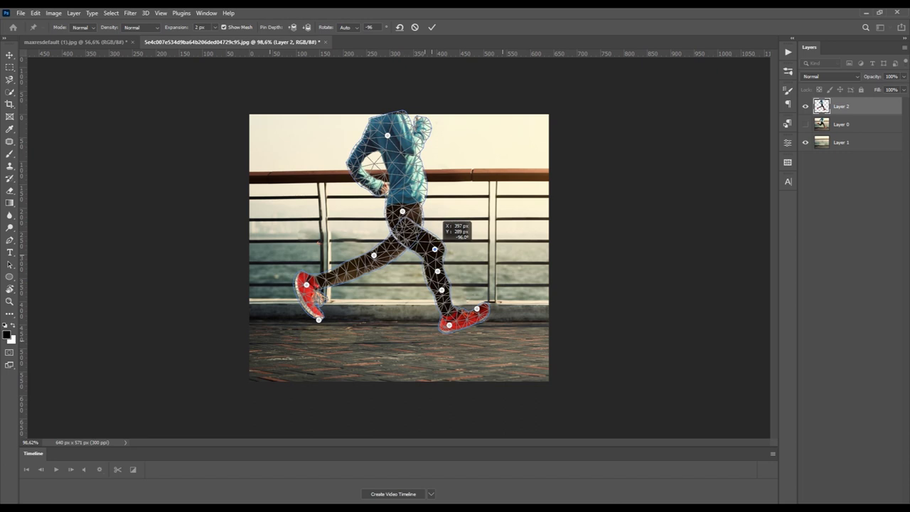
mouse_move(402, 113)
left_mouse_down()
mouse_move(371, 111)
mouse_move(375, 136)
left_mouse_up()
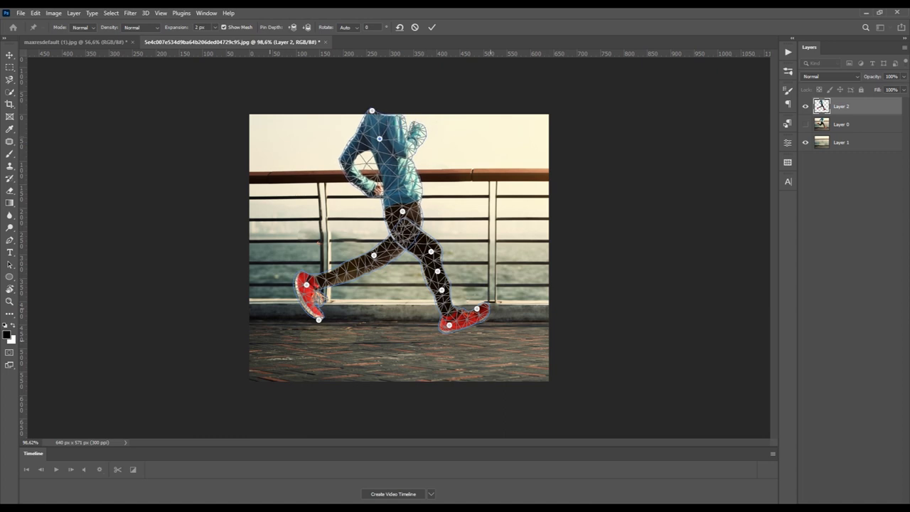
left_click_drag(477, 309, 505, 305)
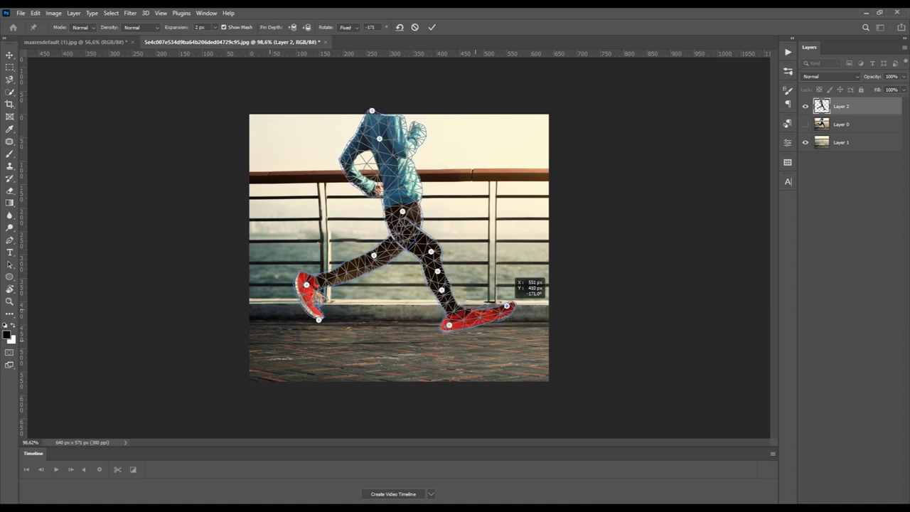
left_click_drag(449, 325, 473, 319)
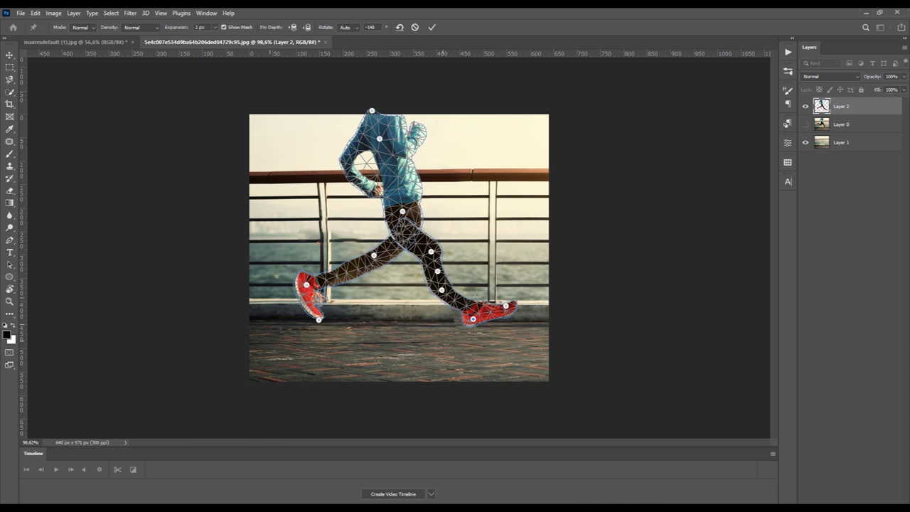
mouse_move(442, 290)
left_mouse_down()
mouse_move(455, 289)
mouse_move(445, 269)
left_mouse_up()
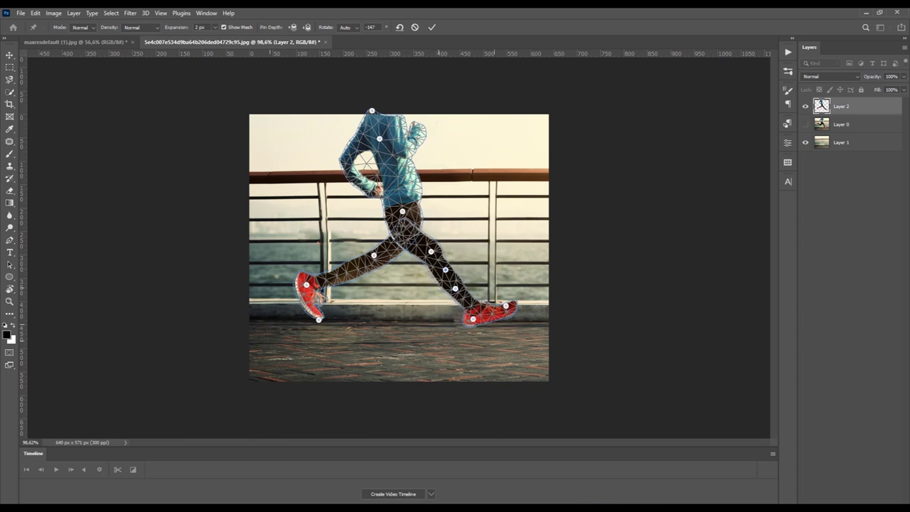
left_click(432, 27)
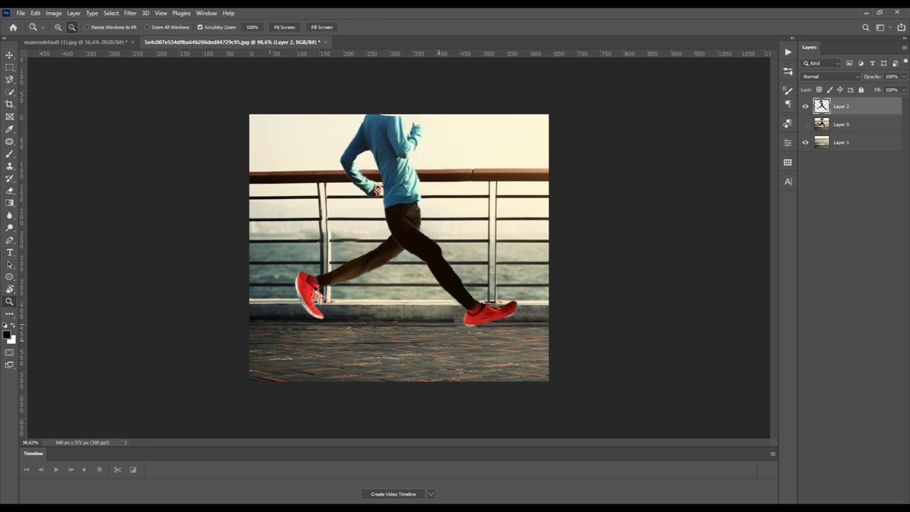
left_click_drag(460, 248, 228, 249)
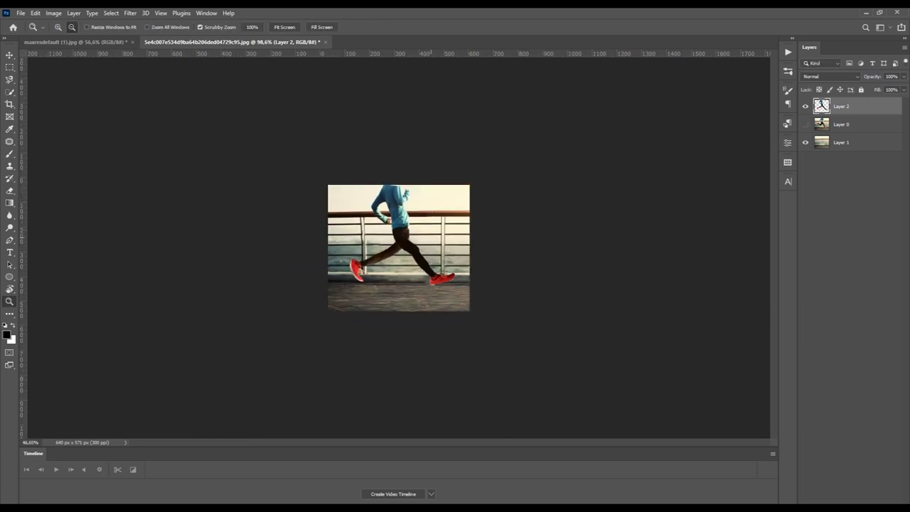
left_click(805, 106)
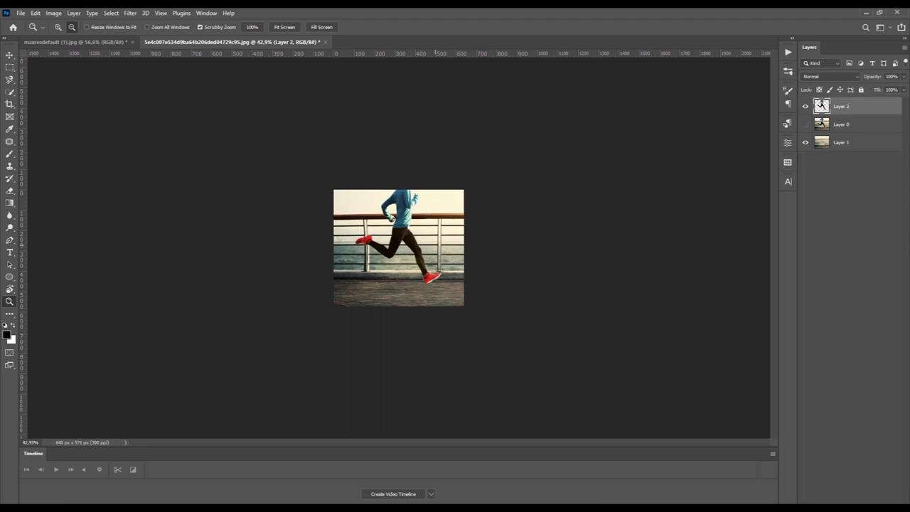
key("ctrl+z")
key("ctrl+z")
key("ctrl+z")
key("ctrl+z")
key("ctrl+z")
key("ctrl+z")
key("ctrl+z")
key("ctrl+z")
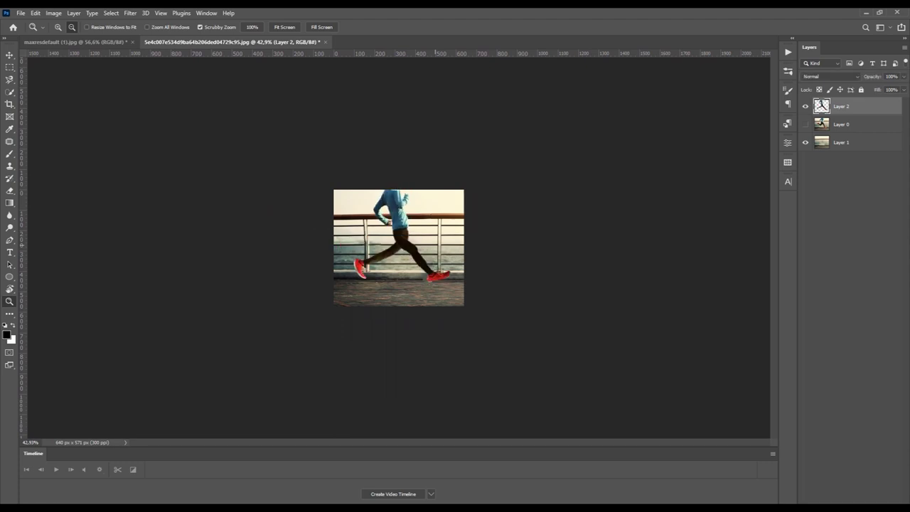
key("ctrl+z")
key("ctrl+z")
key("ctrl+z")
key("ctrl+z")
key("ctrl+z")
key("ctrl+z")
key("ctrl+z")
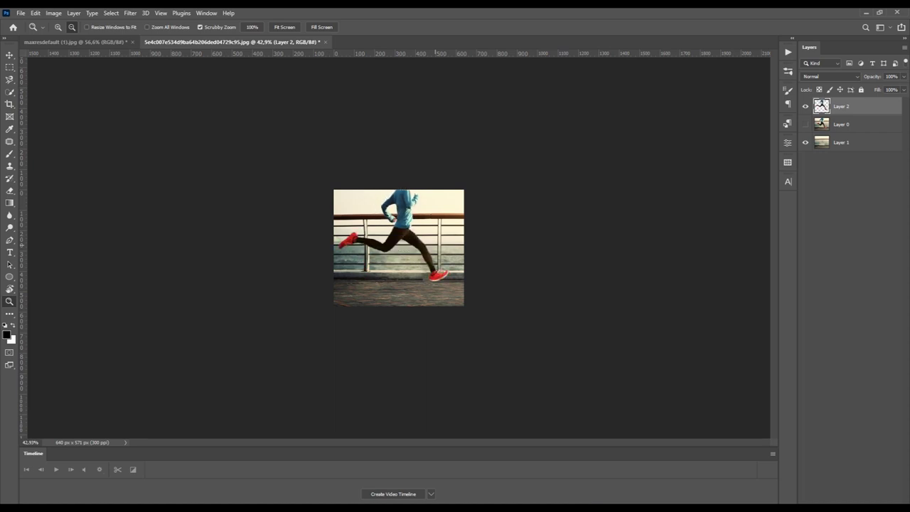